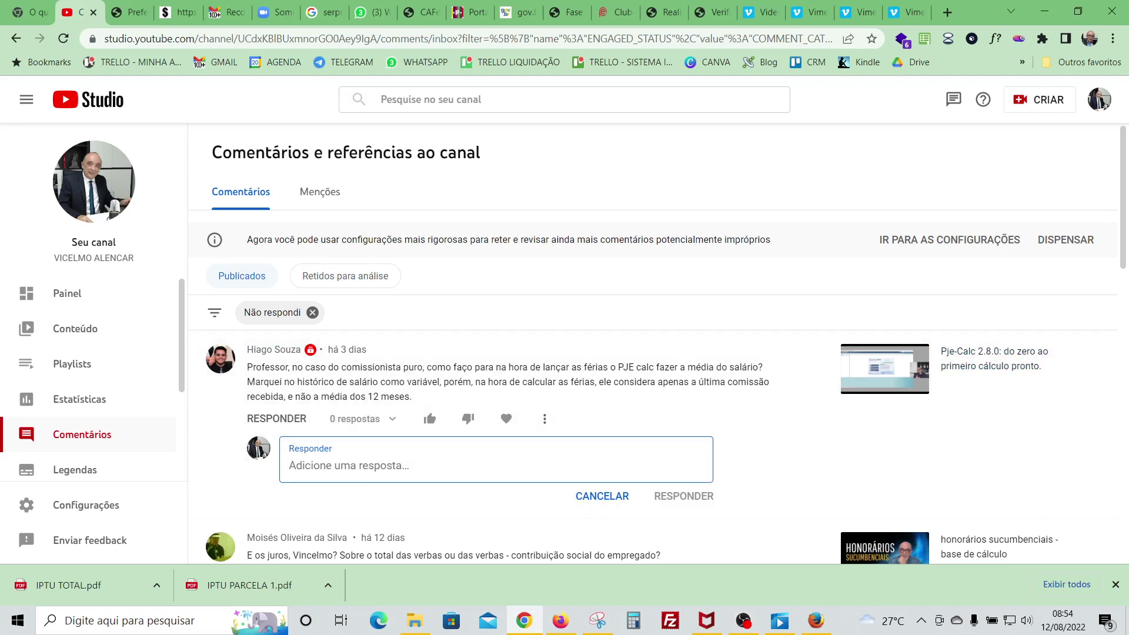
- Switch to PJe-Calc Cidadão and open the first calculation in the recent calculations list
key("alt+Tab")
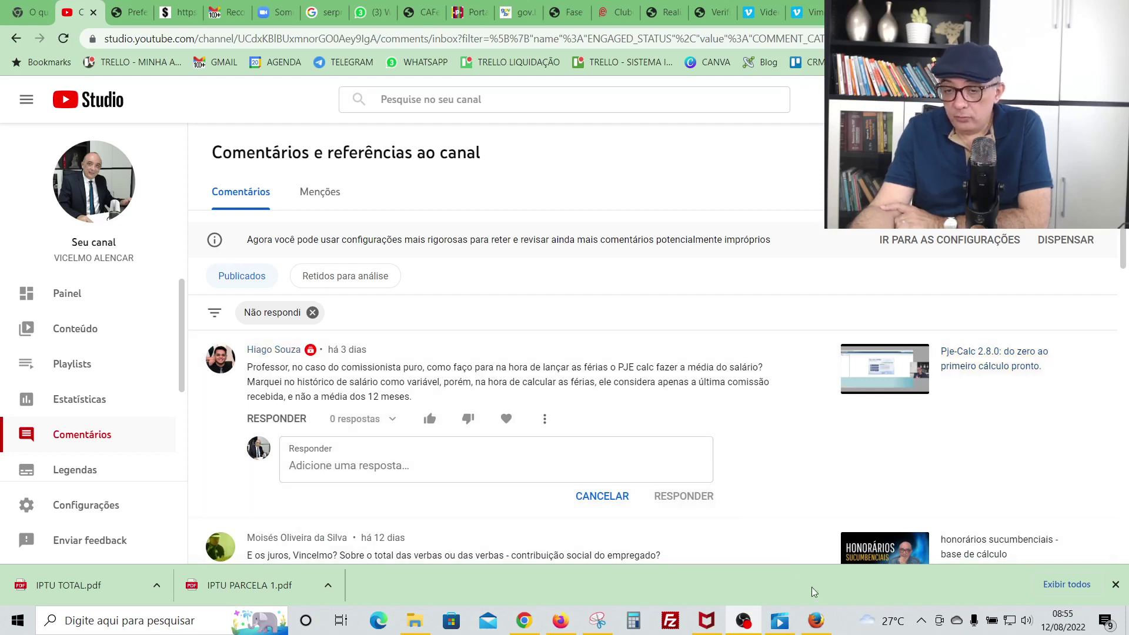
left_click(560, 623)
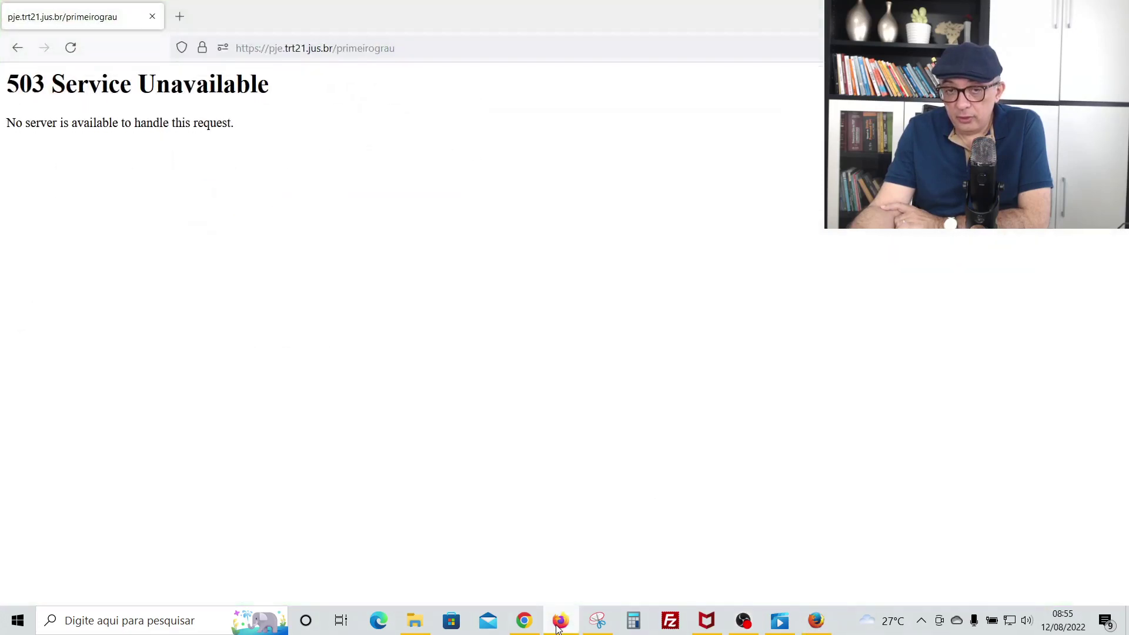
left_click(560, 622)
left_click(816, 622)
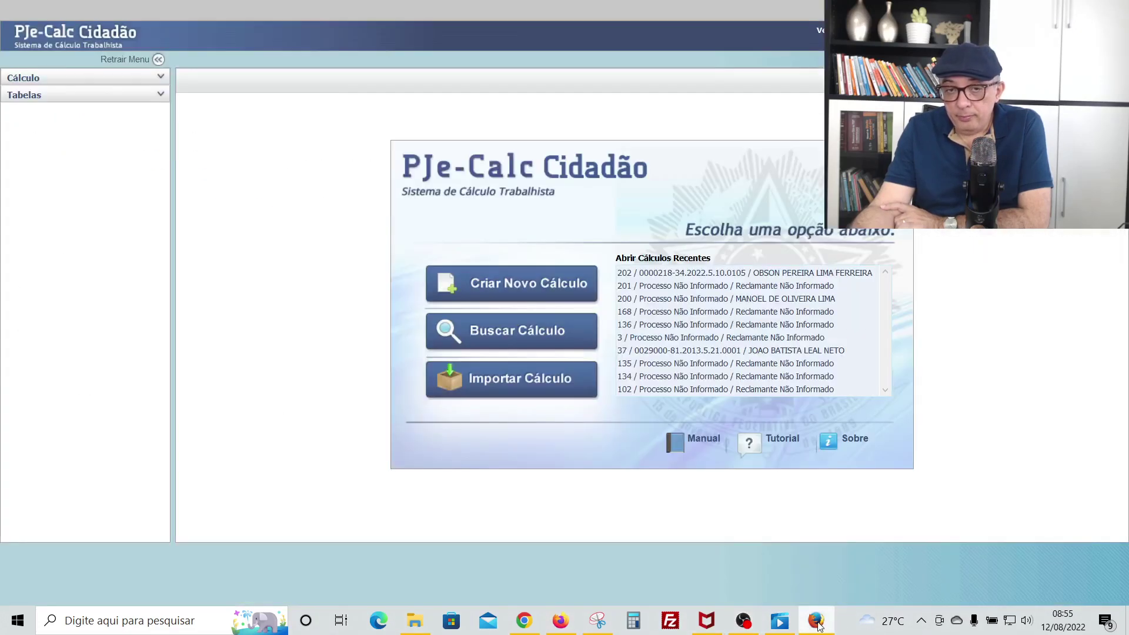
left_click(672, 274)
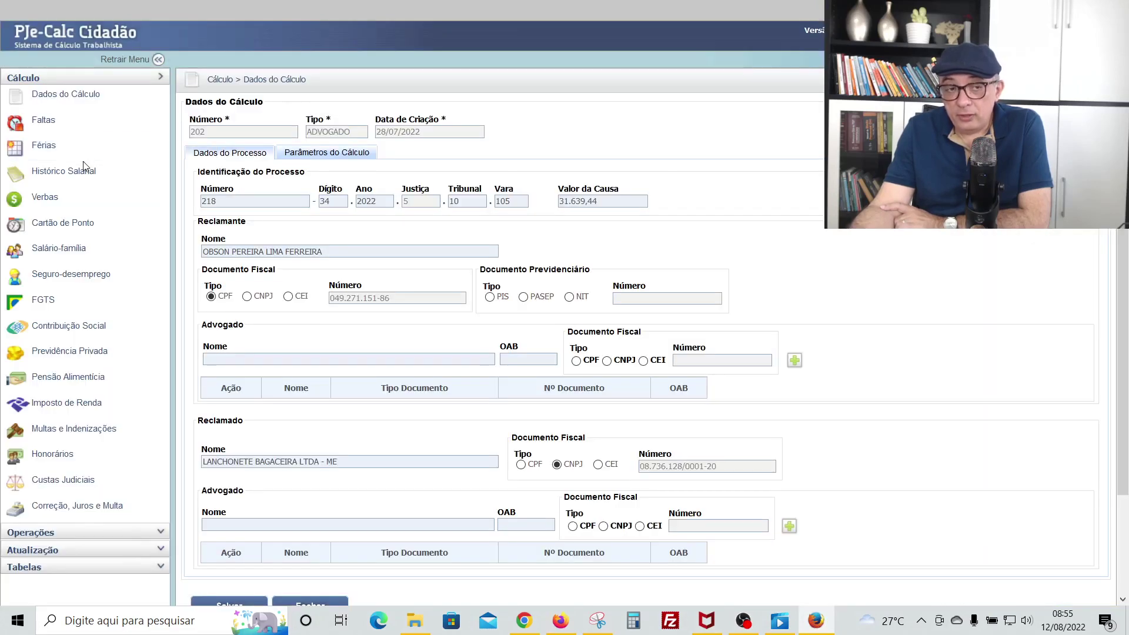
- Open the calculation's Férias page and review the Situação options for the 2018/2019 vacation period
left_click(41, 144)
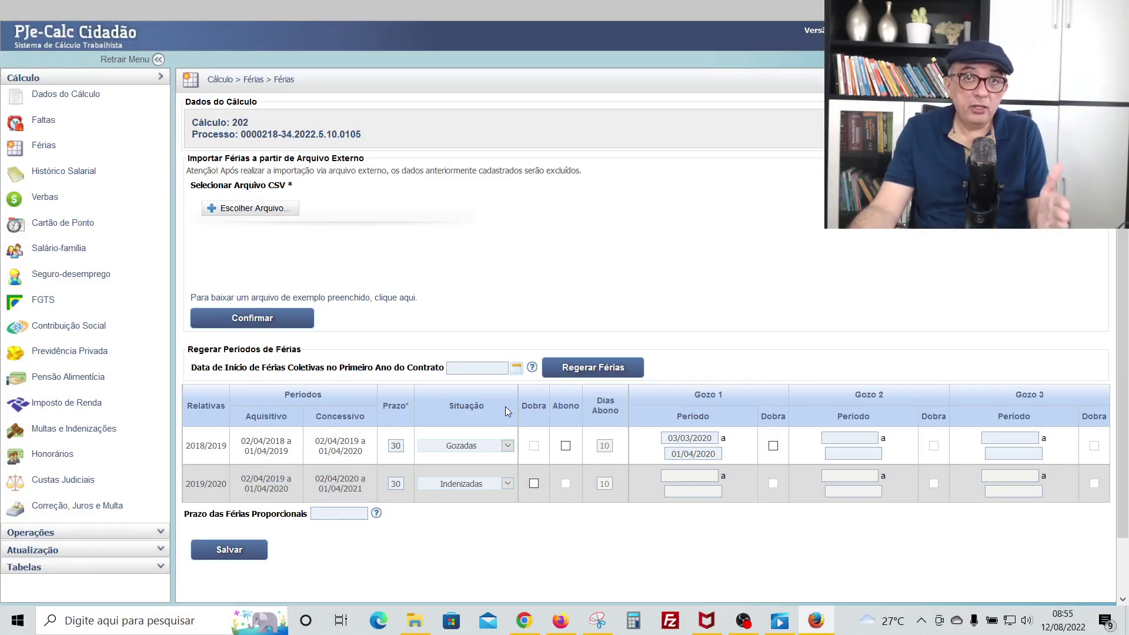
left_click(470, 450)
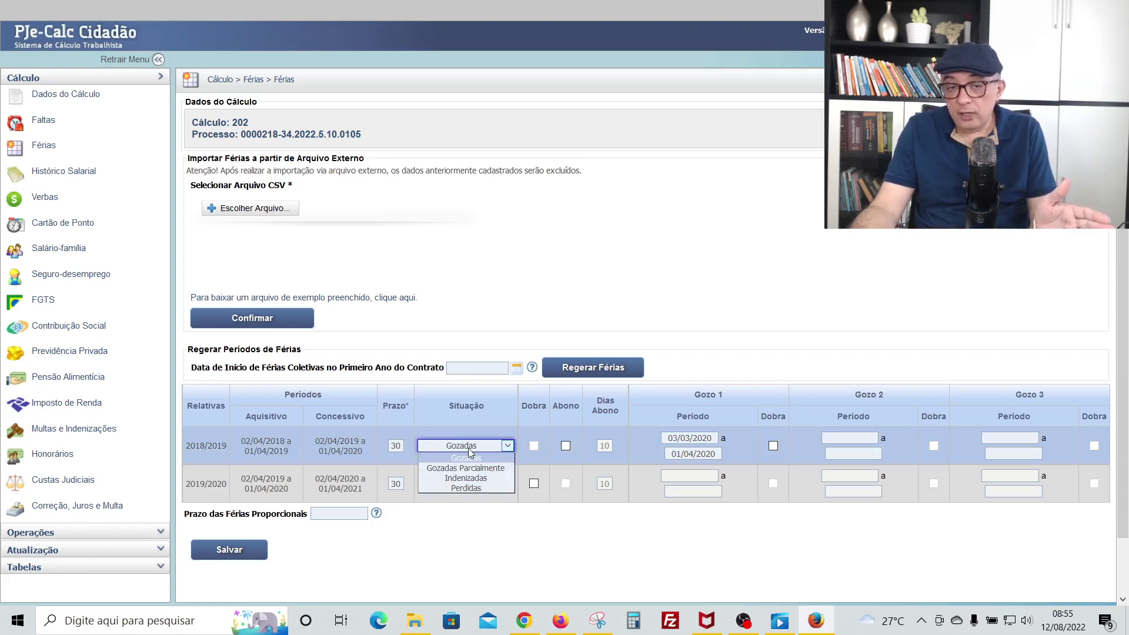
left_click(469, 448)
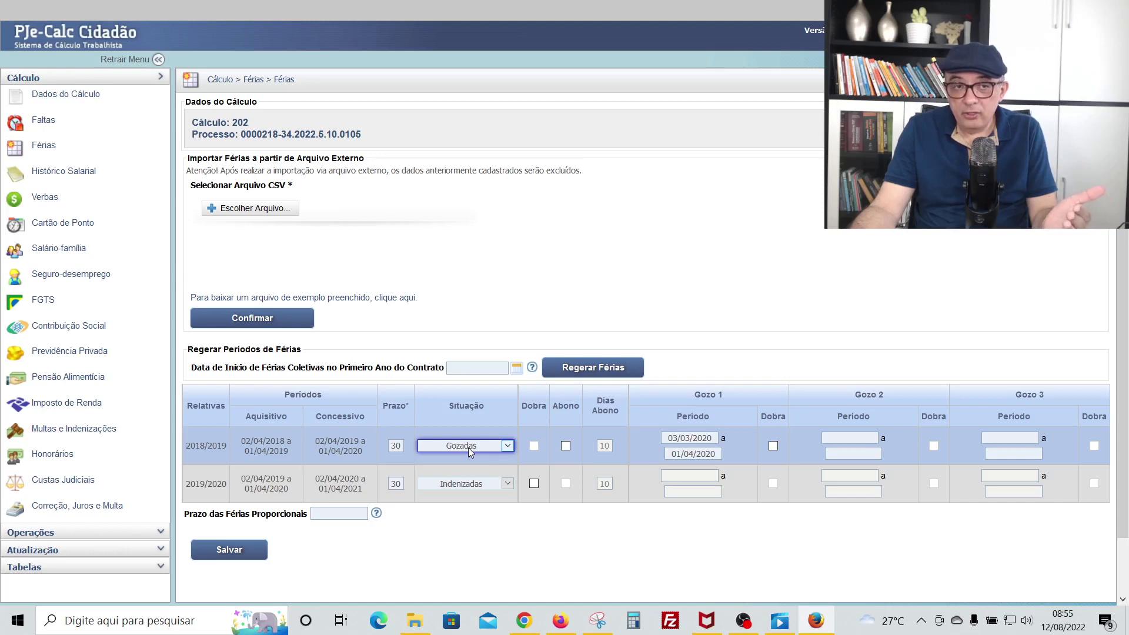
left_click(490, 558)
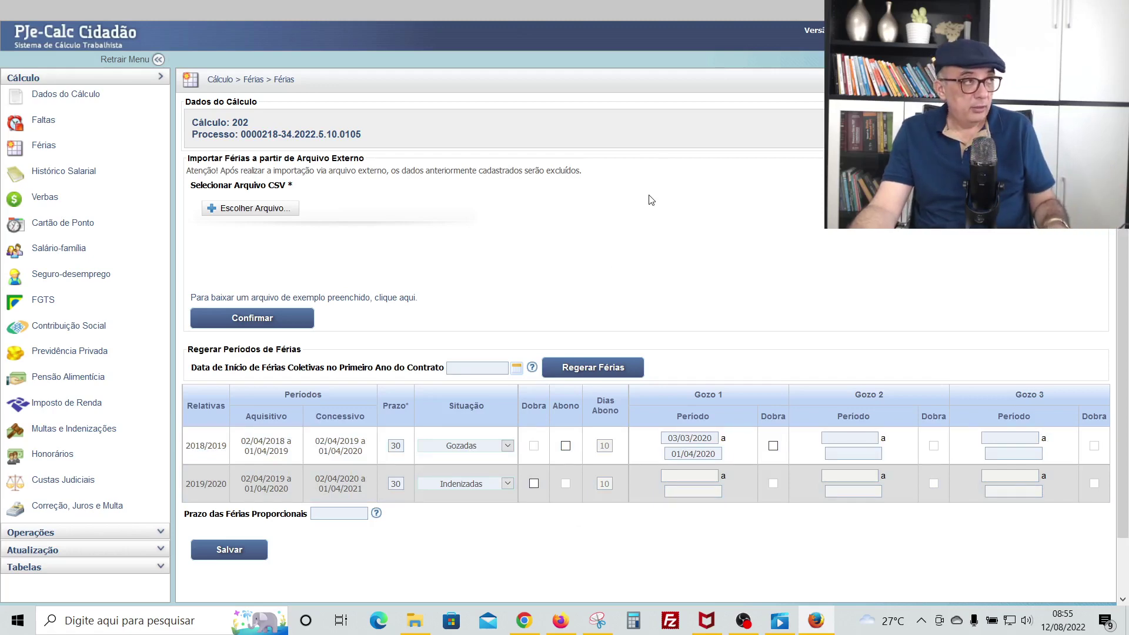
- Switch to YouTube Studio and read the unanswered comment asking which base interest is applied to
key("alt+Tab")
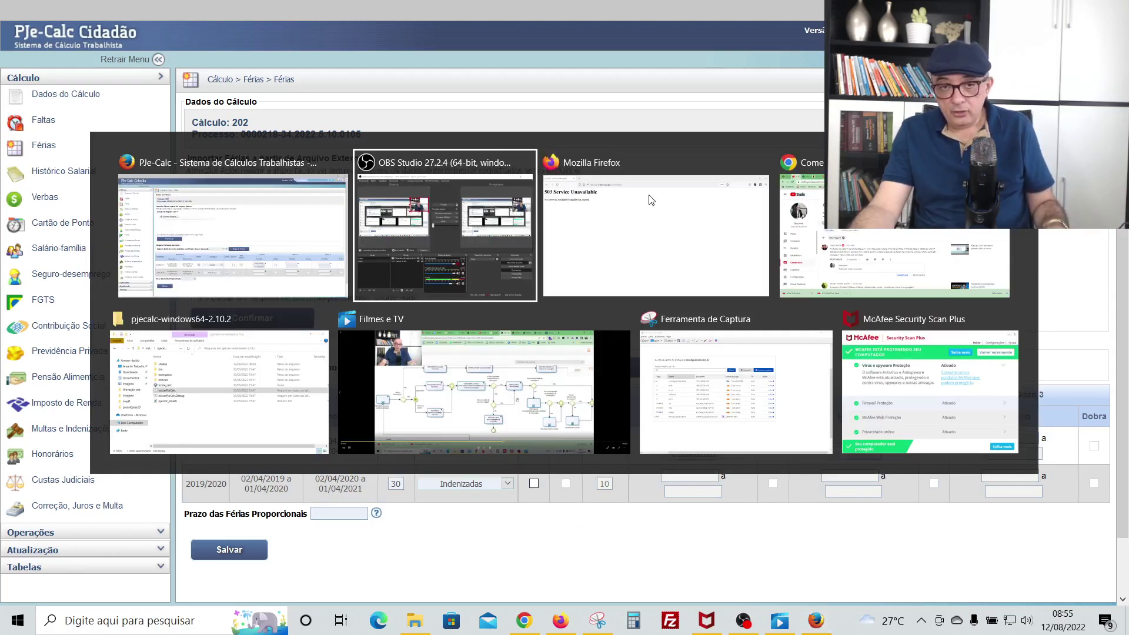
left_click(859, 239)
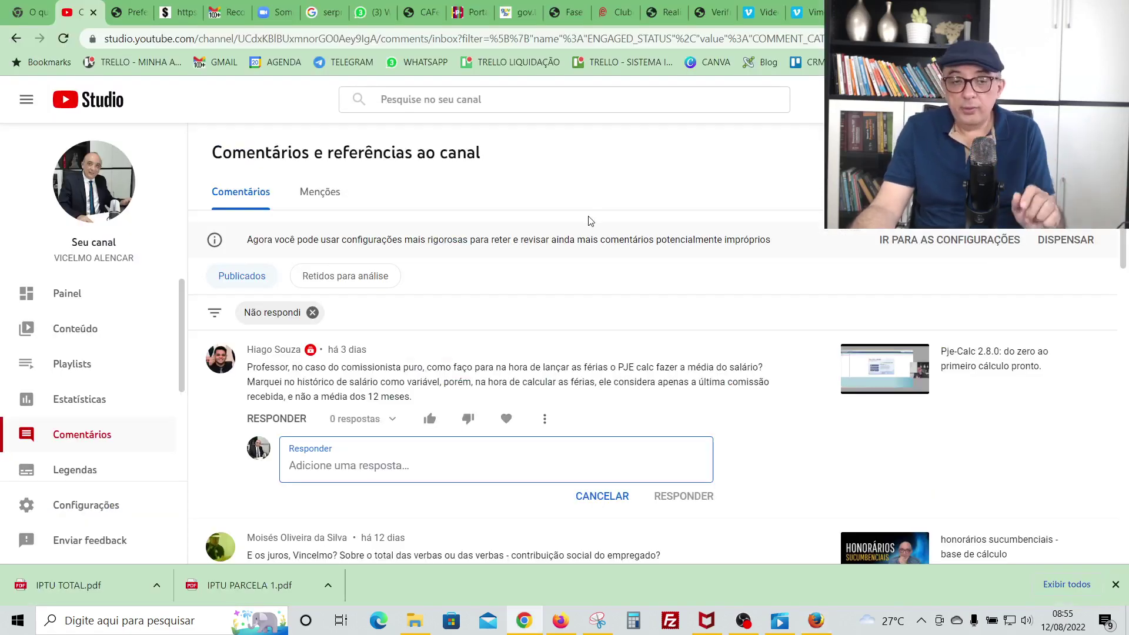
scroll(706, 321, "down", 2)
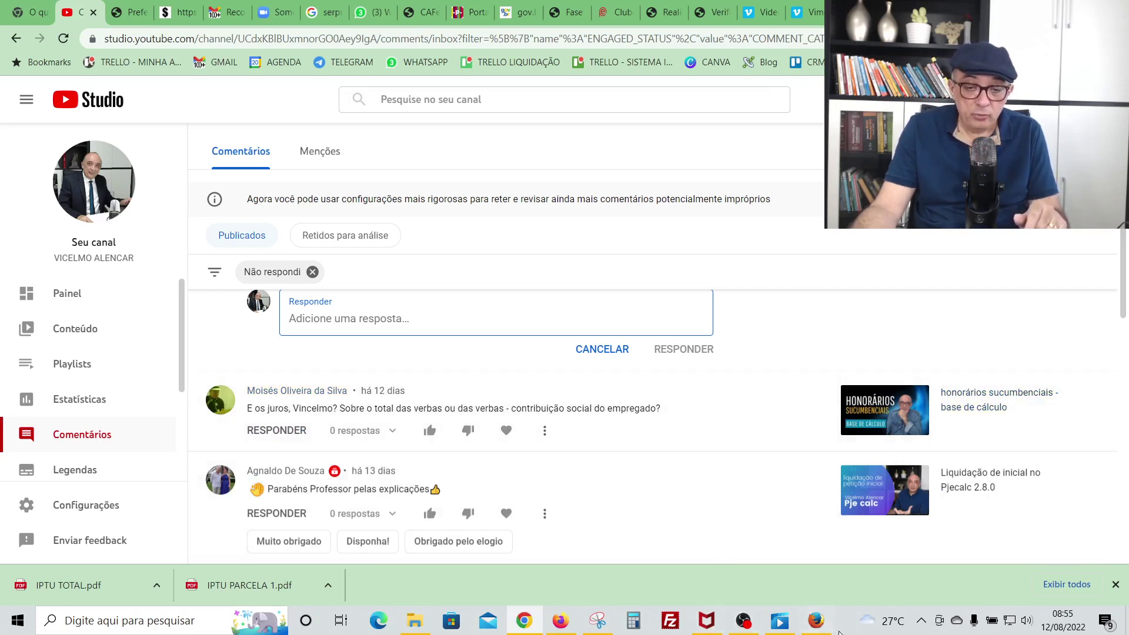
- Return to PJe-Calc, open the Honorários Advocatícios entry for editing and review its Base para Apuração options
left_click(817, 621)
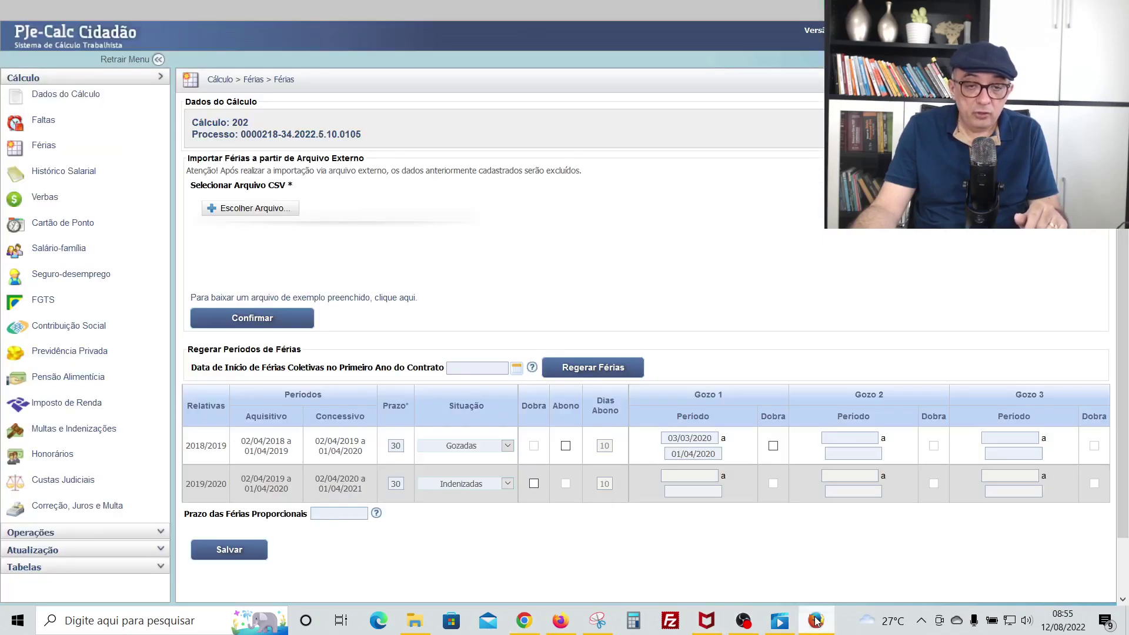
left_click(59, 460)
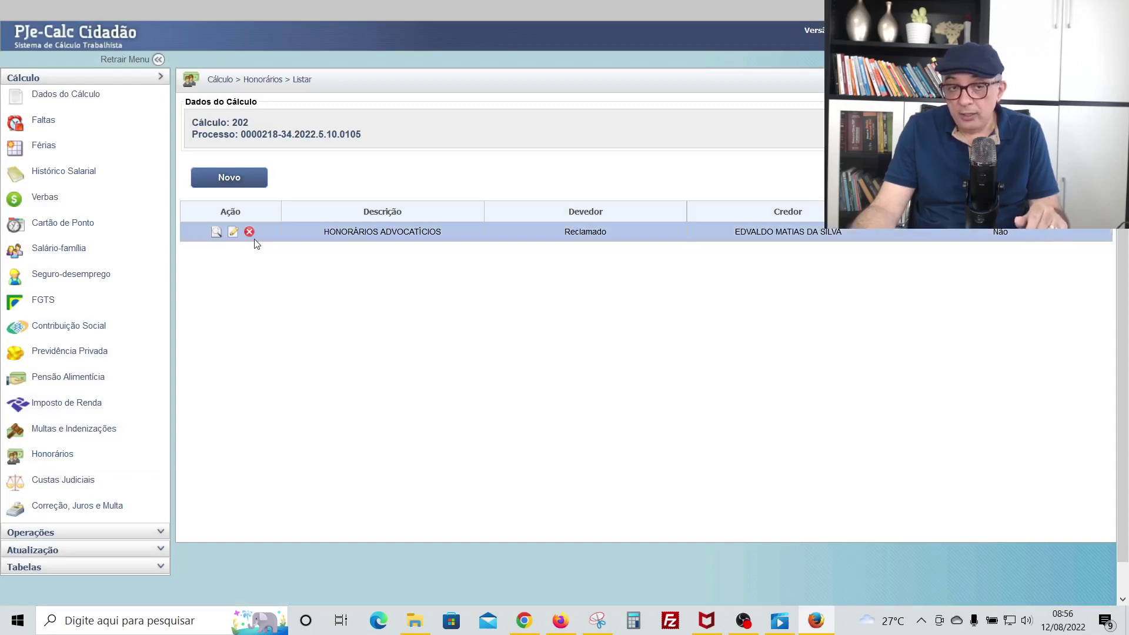
left_click(233, 232)
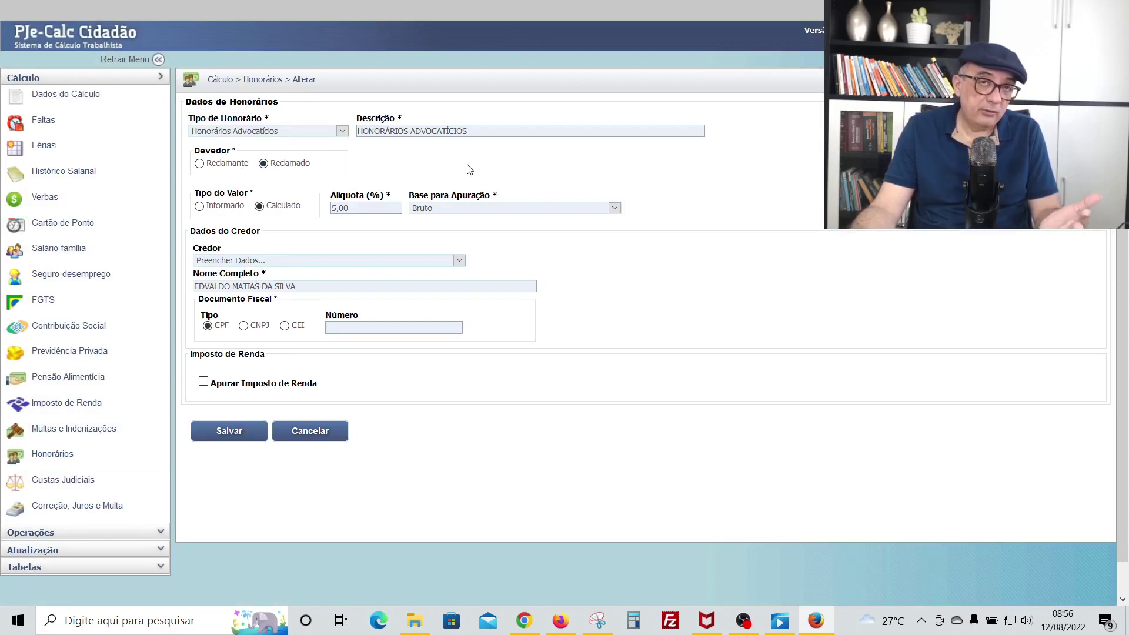
left_click(444, 209)
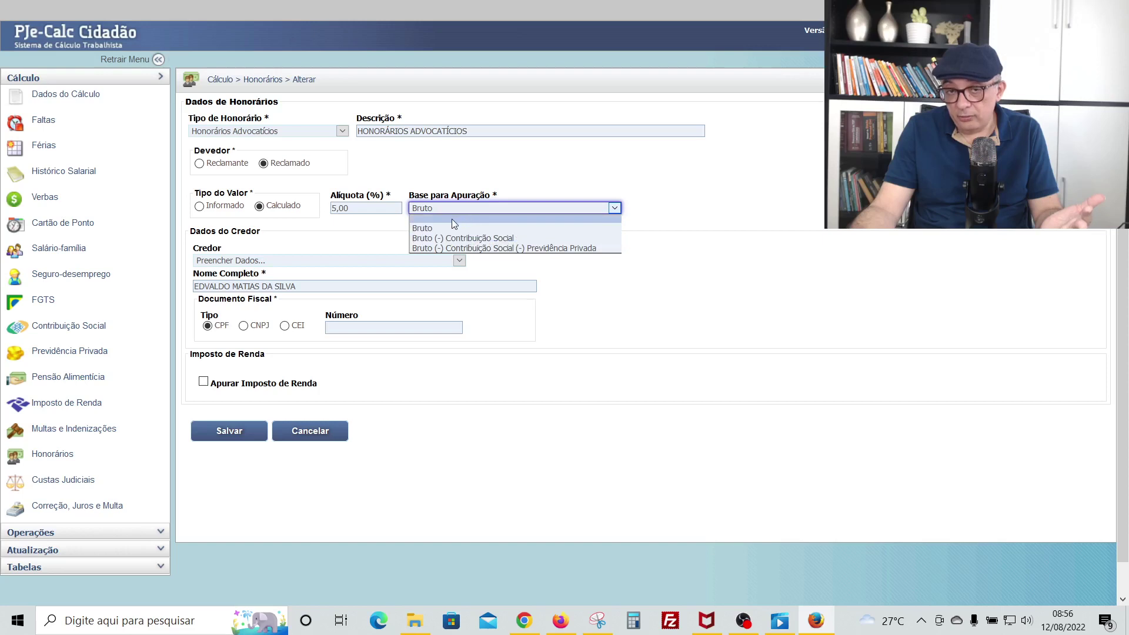
left_click(728, 171)
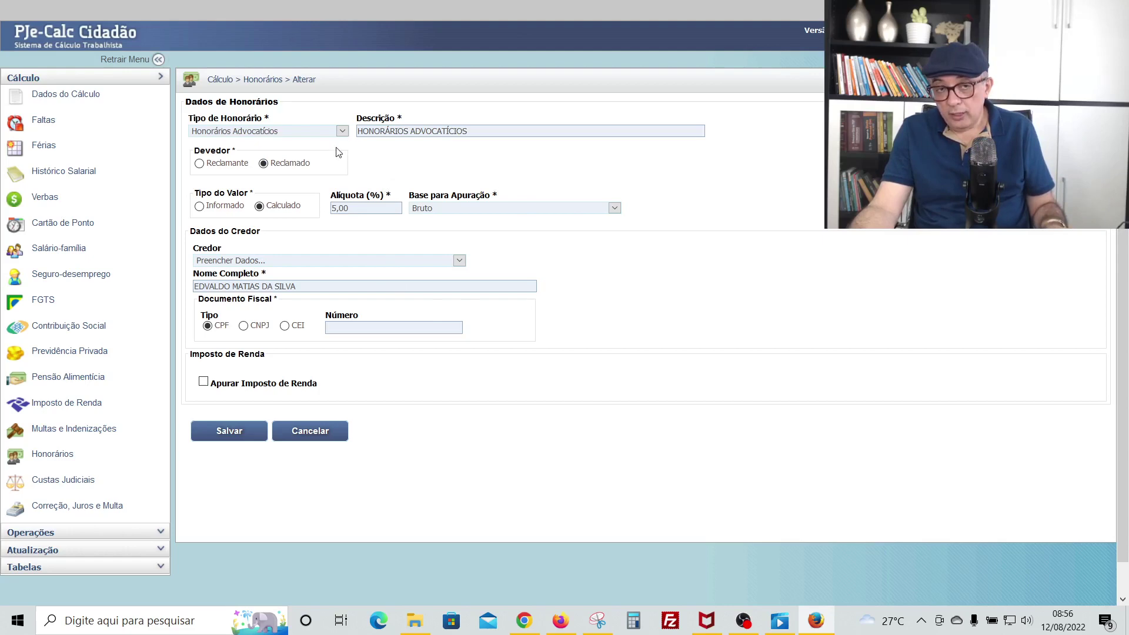
- Reread the comment about the interest base in YouTube Studio and return to PJe-Calc
key("alt+Tab")
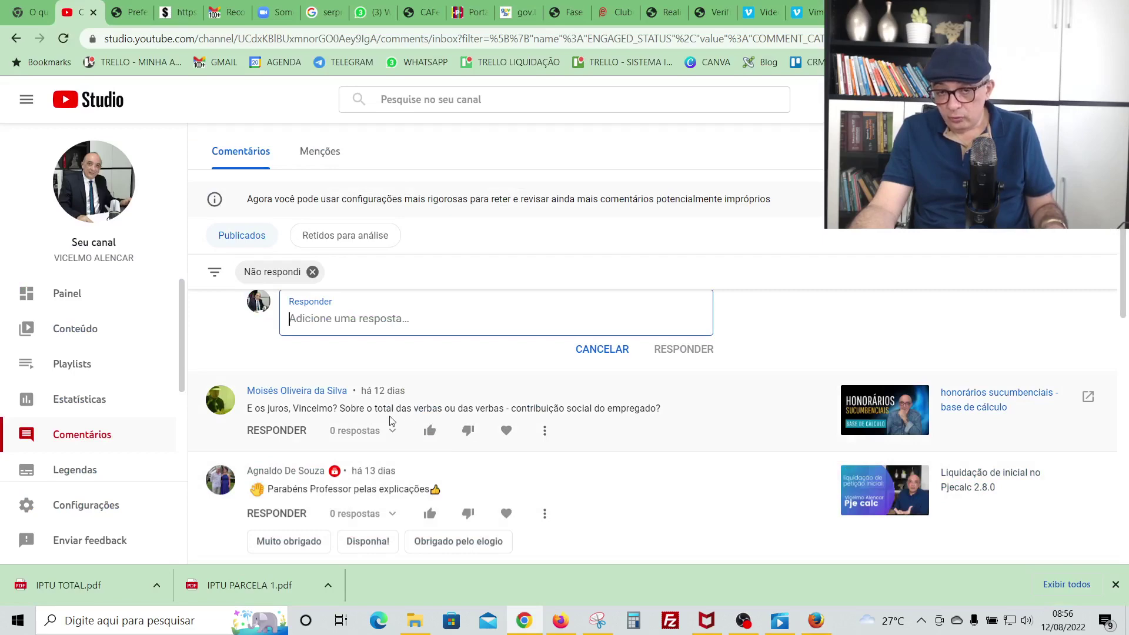
left_click(593, 424)
key("alt+Tab")
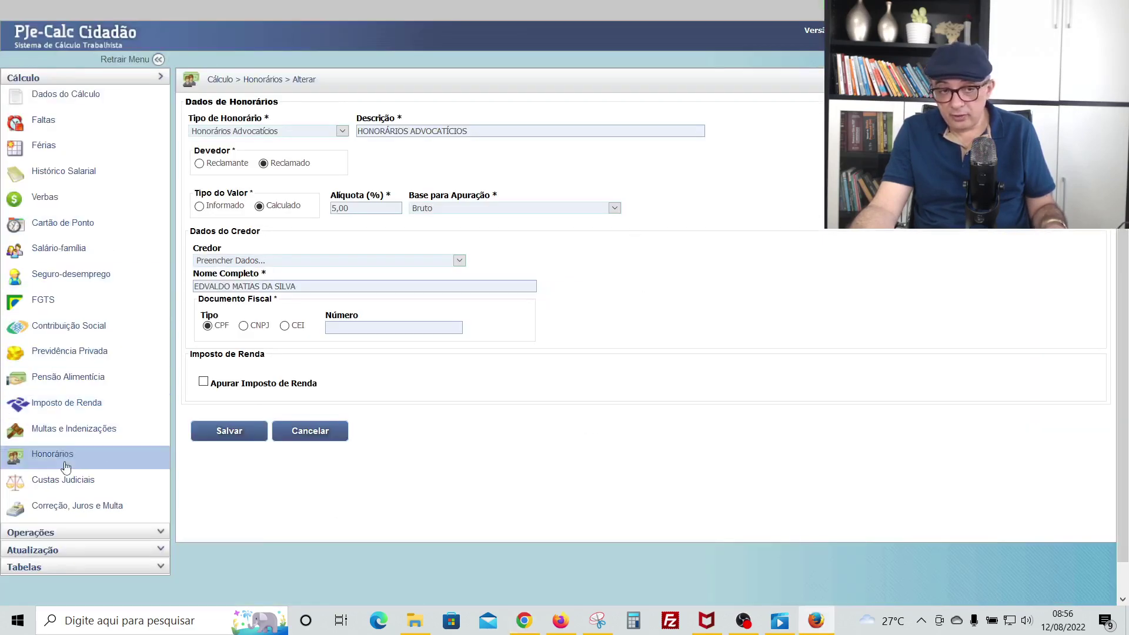
- In the specific data of Correção, Juros e Multa, set Bases de Juros to Verbas
left_click(82, 511)
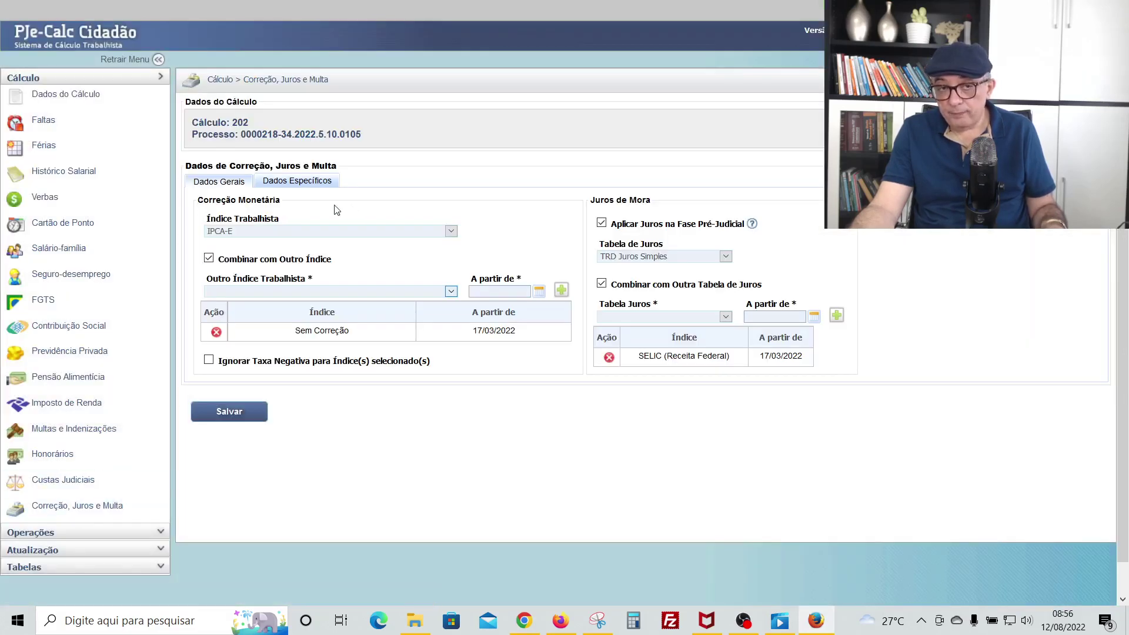
left_click(298, 185)
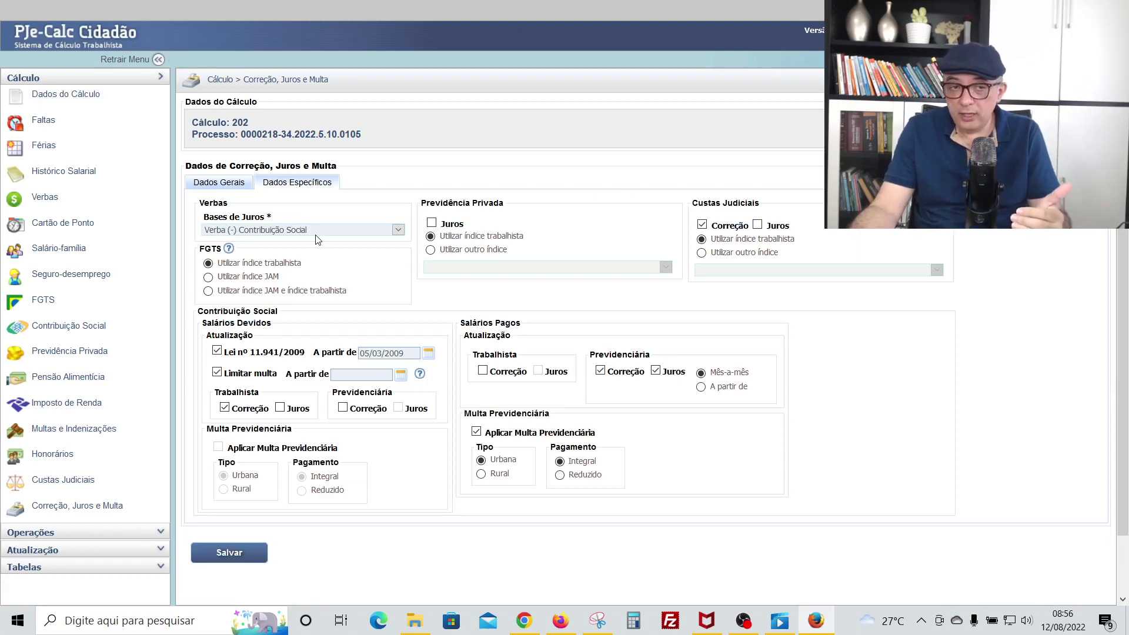
left_click(246, 230)
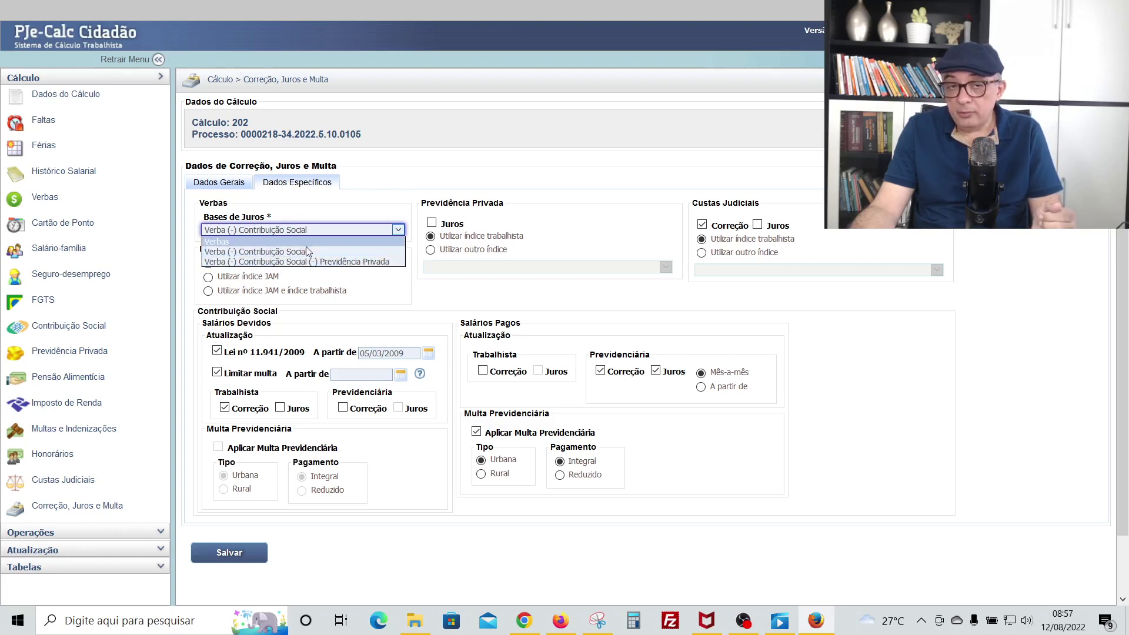
left_click(227, 242)
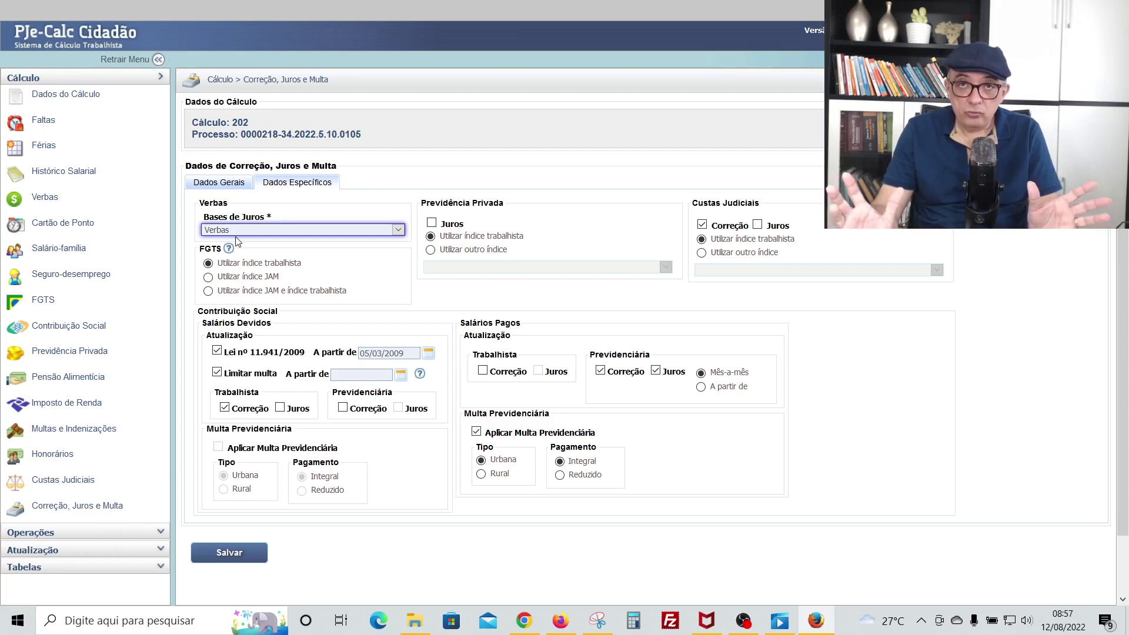
- Compare the Bases de Juros options by alternating between Verba (-) Contribuição Social and Verbas, ending on Verbas
left_click(232, 229)
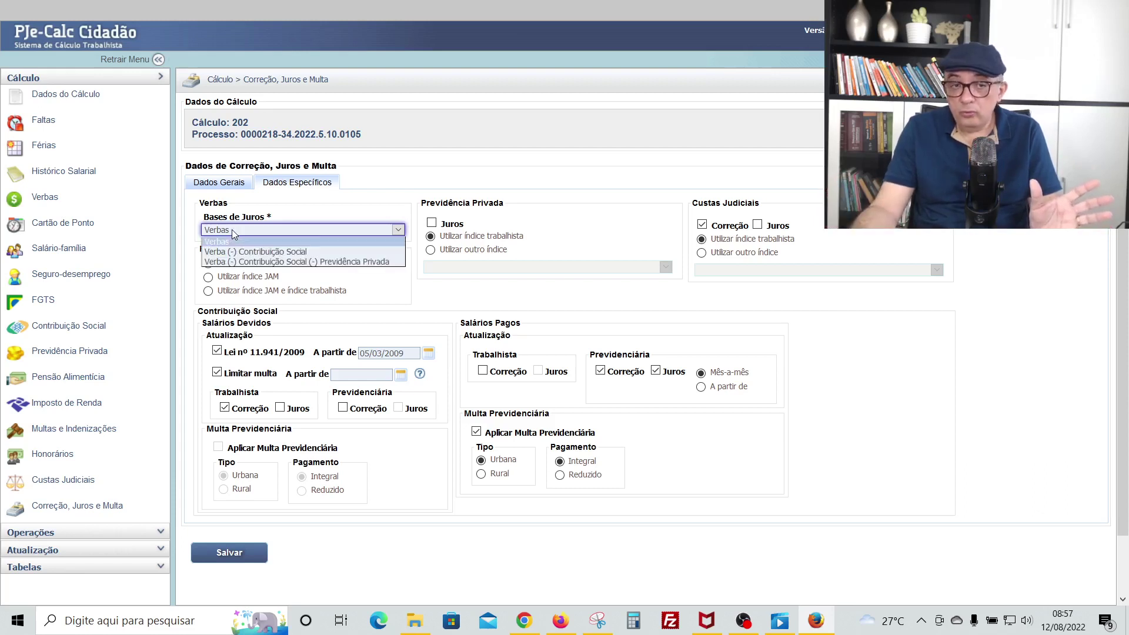
left_click(235, 250)
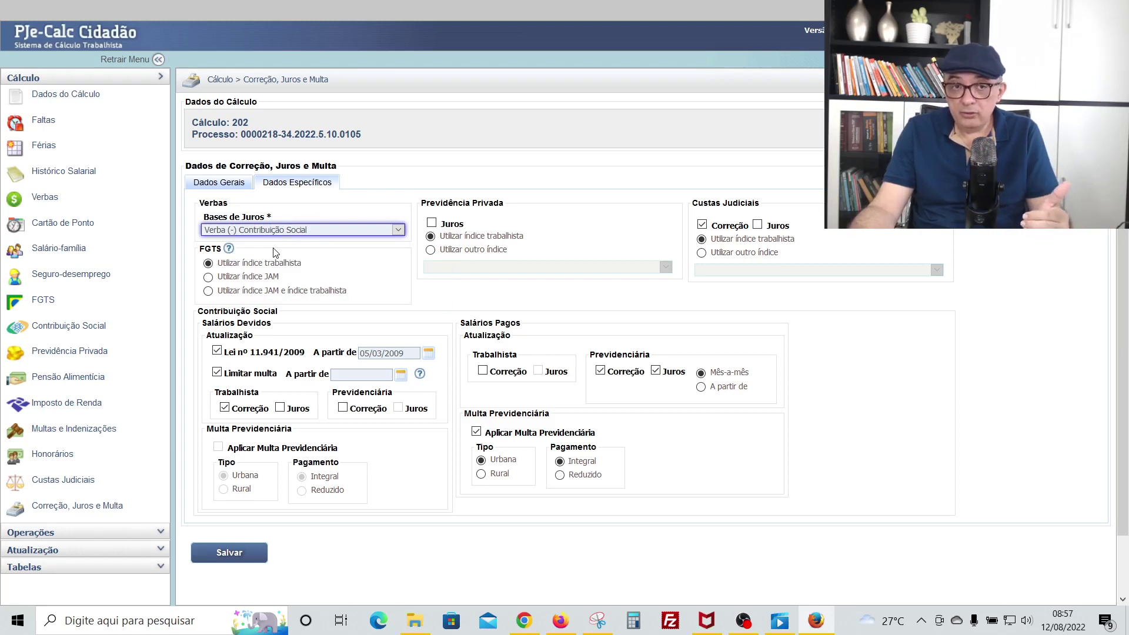
left_click(268, 230)
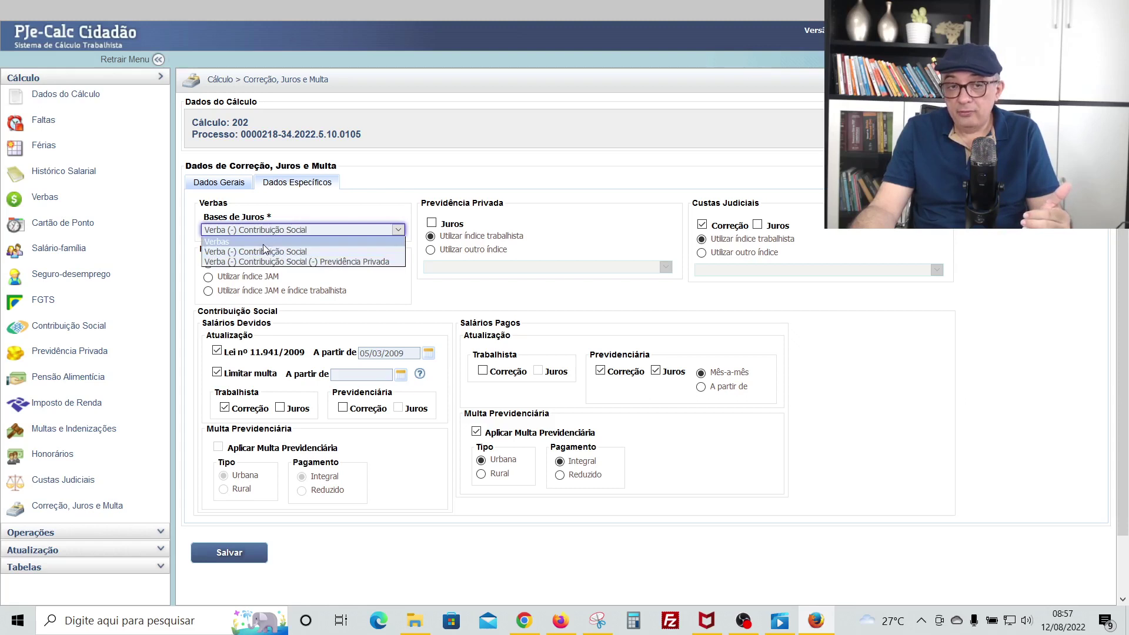
left_click(263, 244)
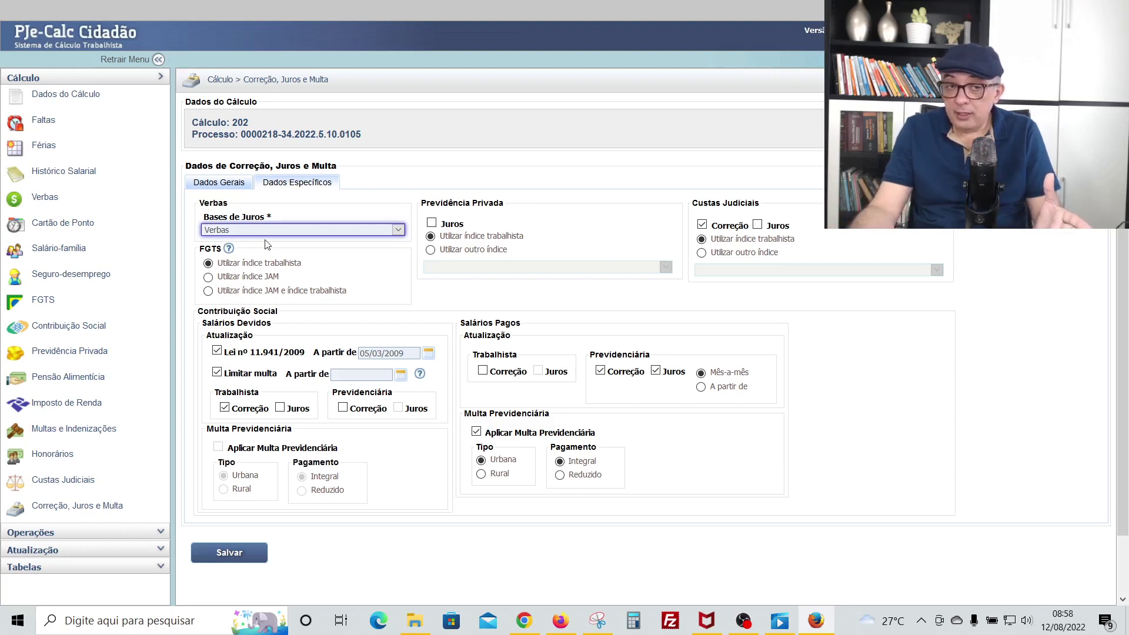
left_click(255, 230)
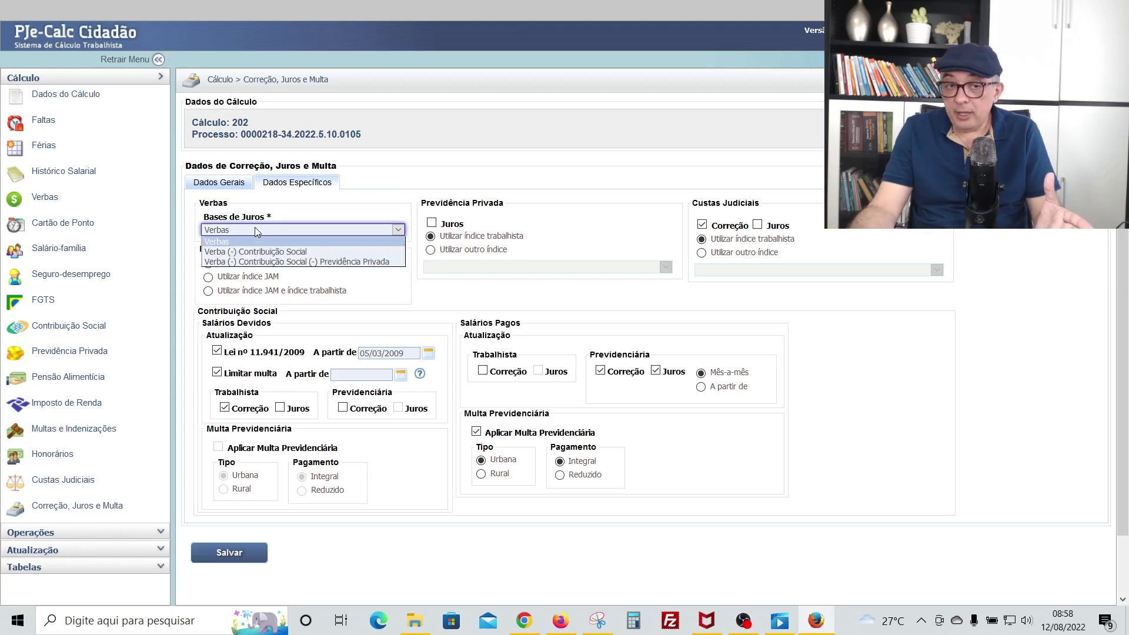
left_click(215, 245)
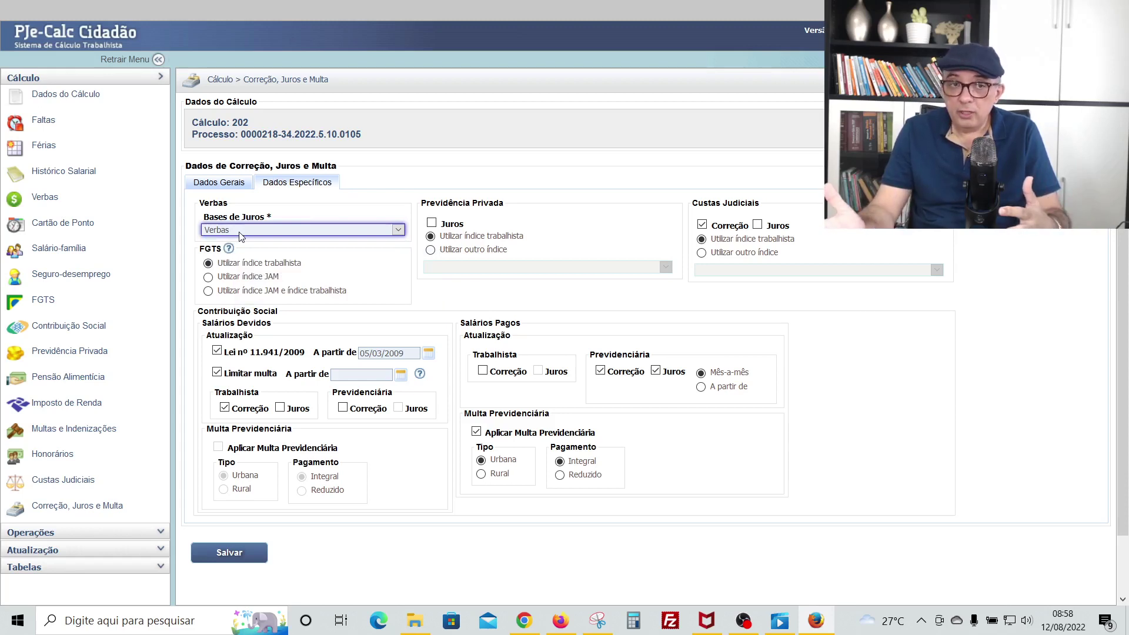
left_click(239, 233)
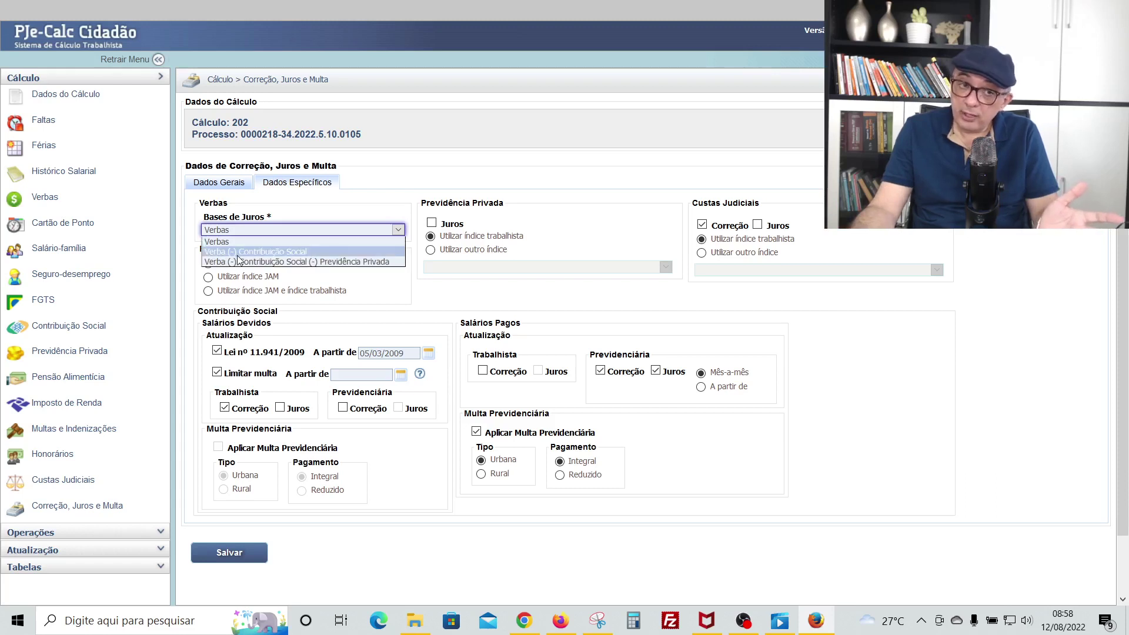
left_click(238, 252)
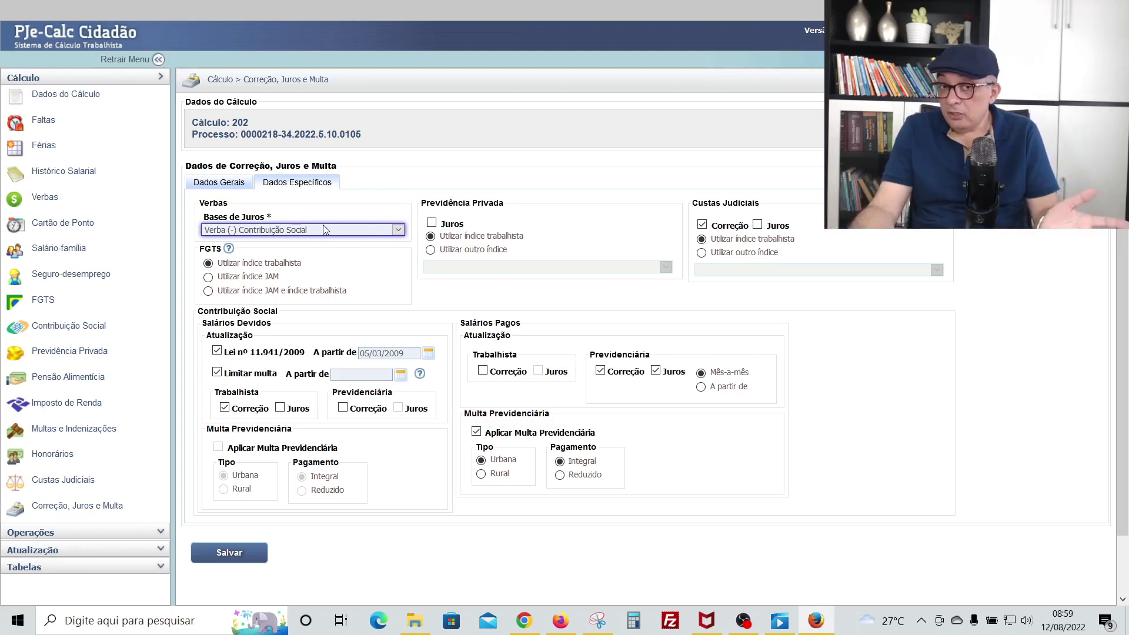
left_click(323, 228)
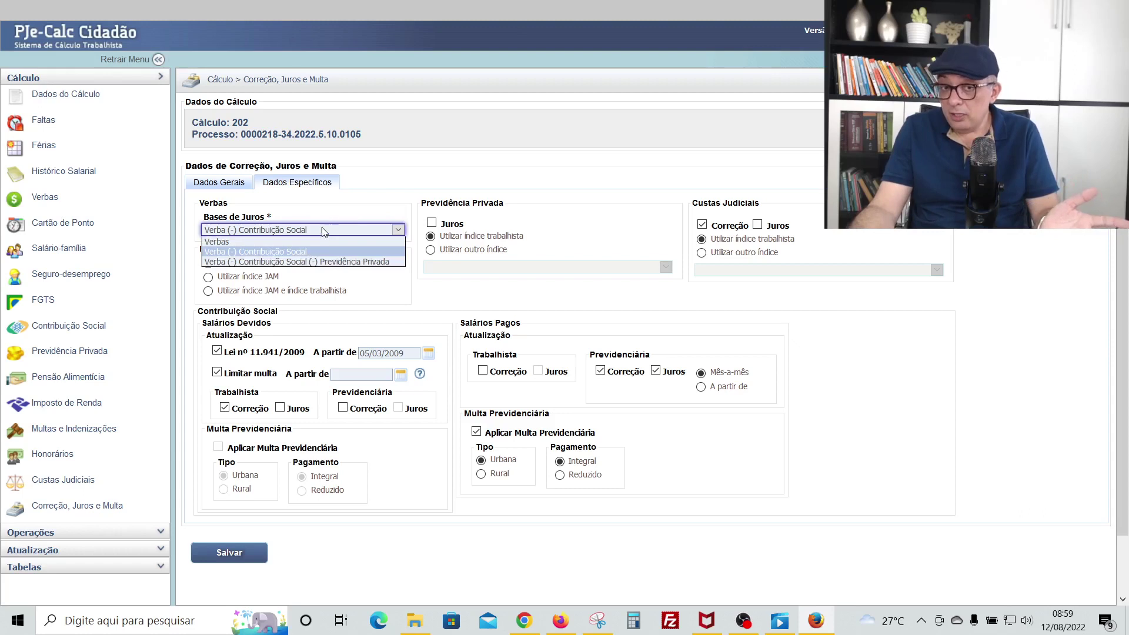
left_click(263, 241)
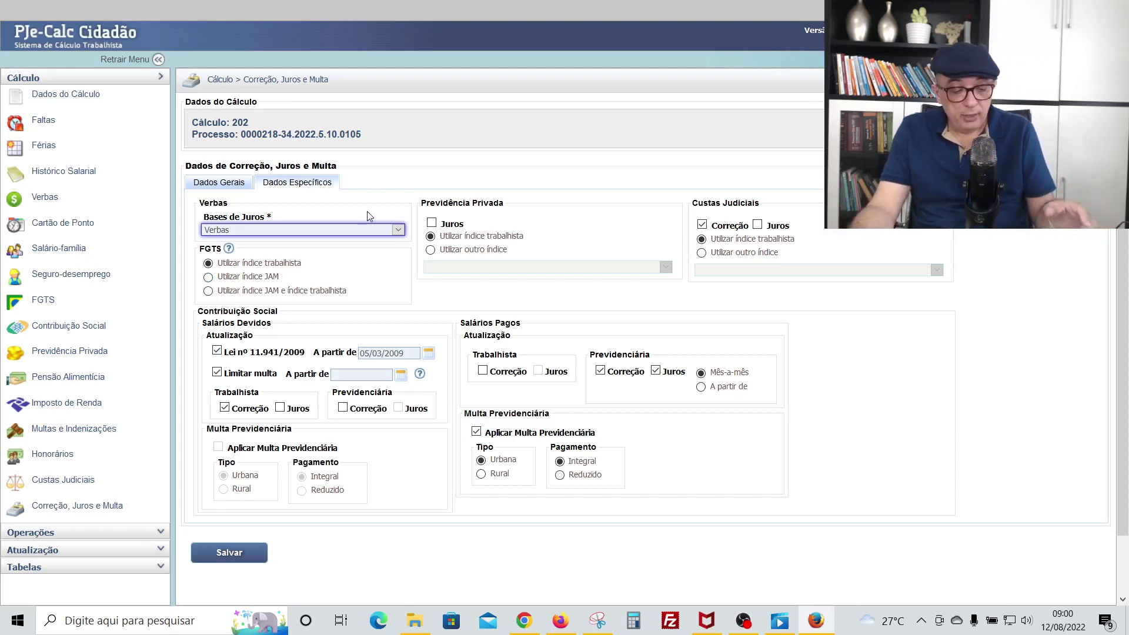
- Switch to YouTube Studio and read the following unanswered comments, including the one about overtime calculation under article 58
key("alt+Tab")
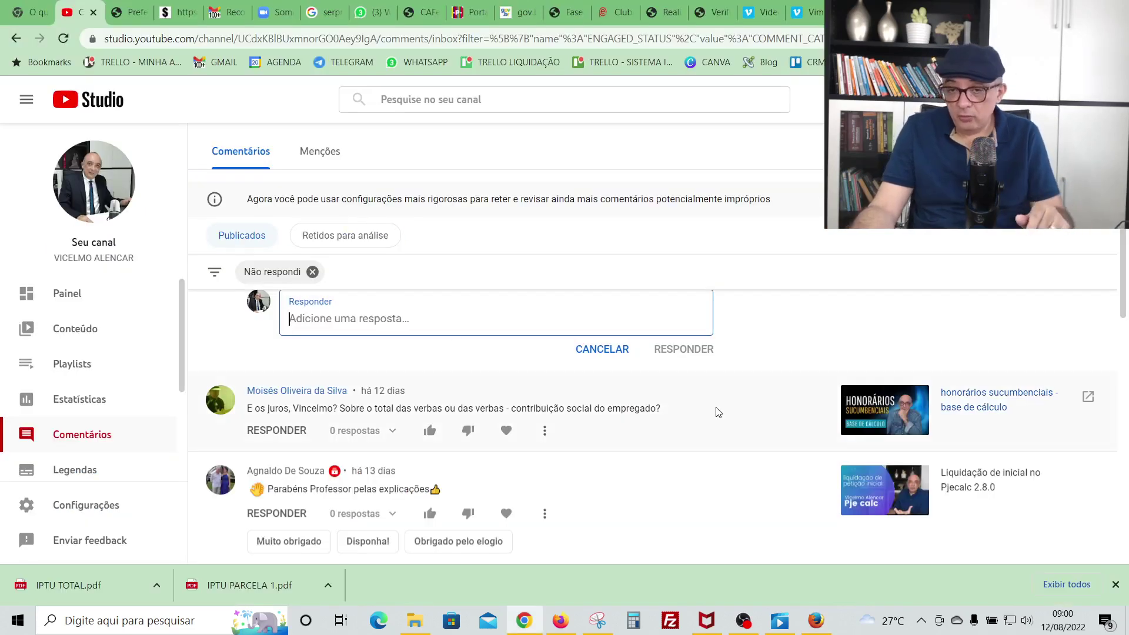
scroll(701, 407, "down", 1)
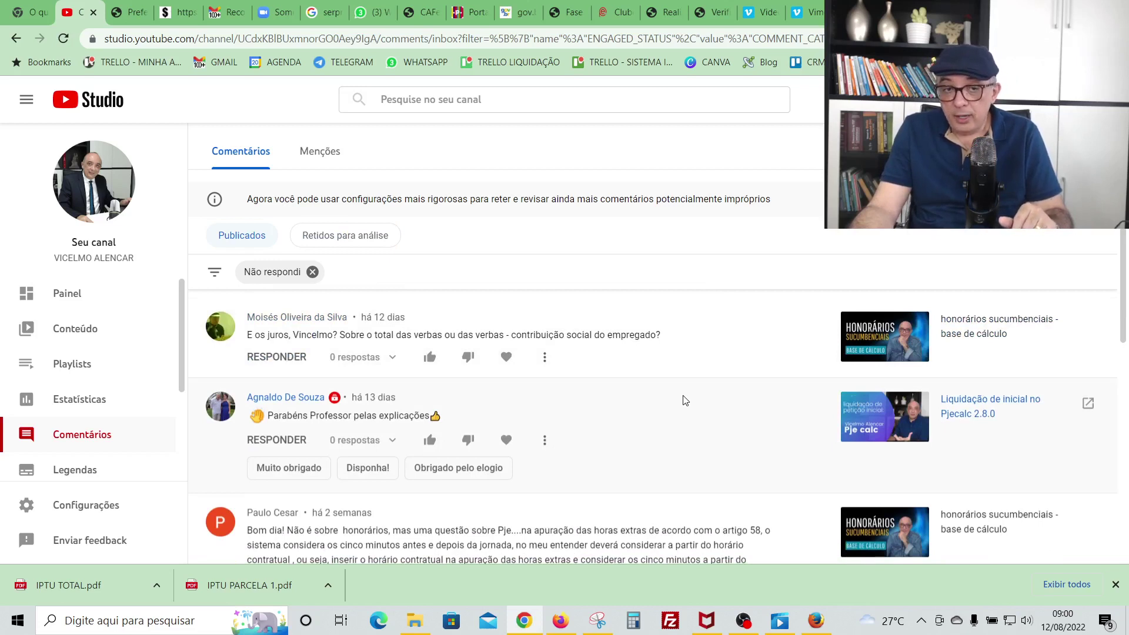
scroll(676, 396, "down", 1)
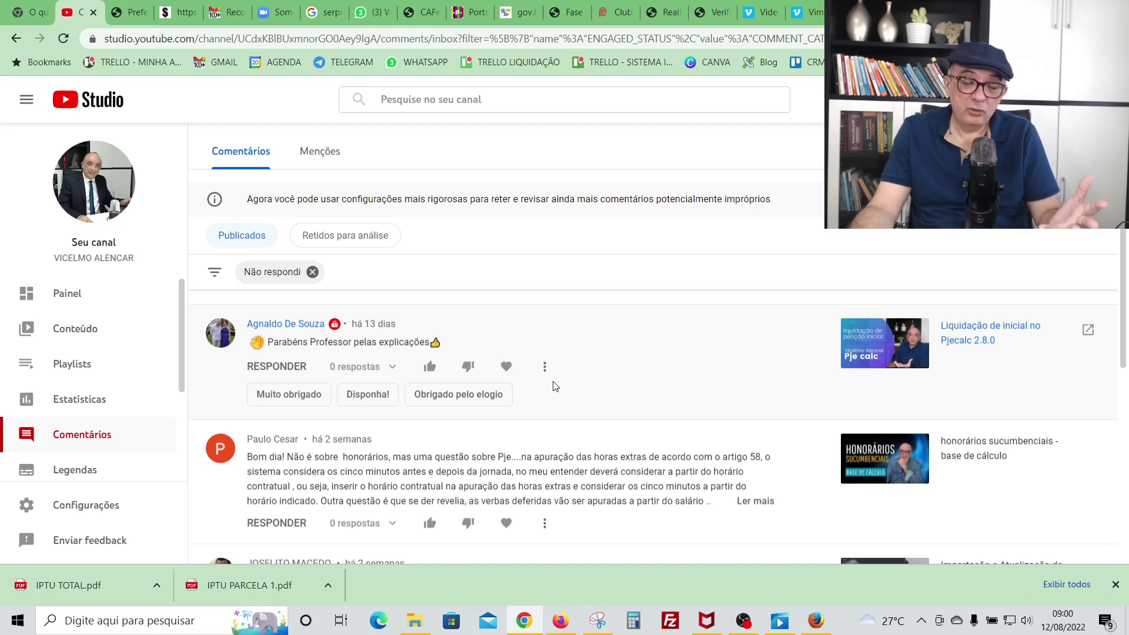
- Expand the unanswered comment about overtime calculation under article 58 and read its full text
scroll(588, 359, "down", 2)
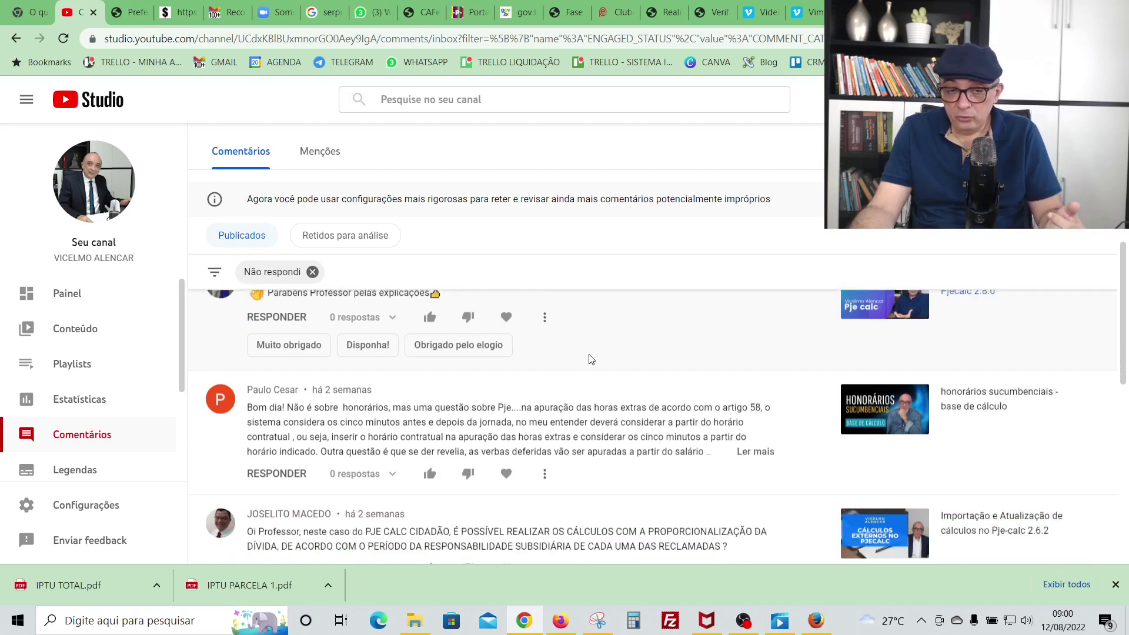
scroll(517, 374, "up", 1)
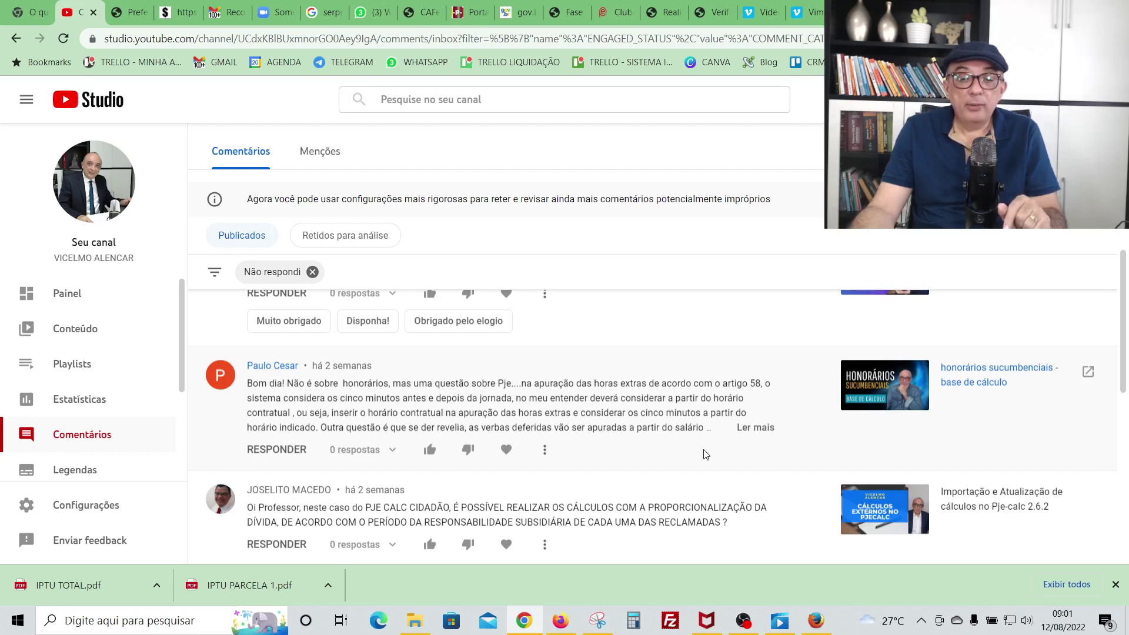
left_click(754, 428)
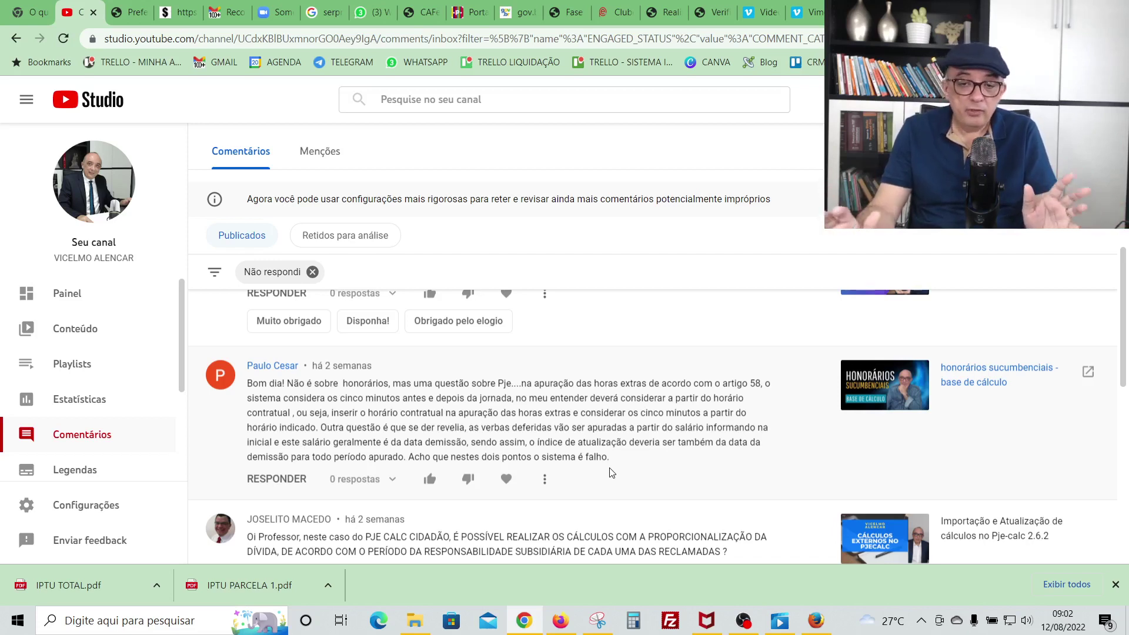
- Read the following unanswered comments down to the one about overtime for shifts that start one day and end the next
scroll(497, 397, "down", 2)
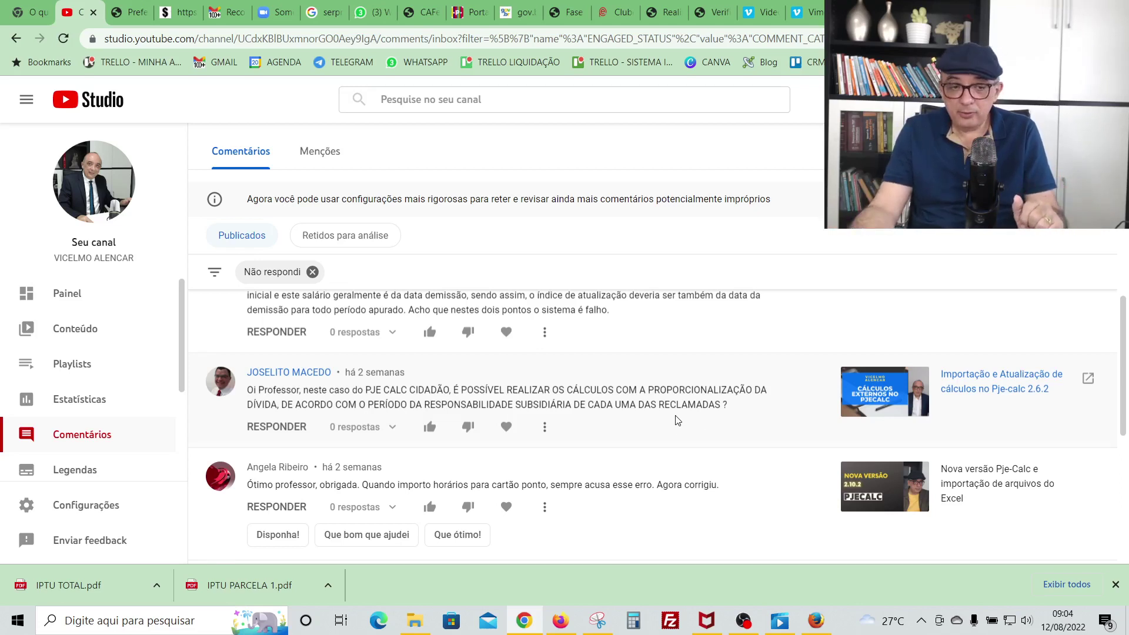
scroll(677, 420, "down", 2)
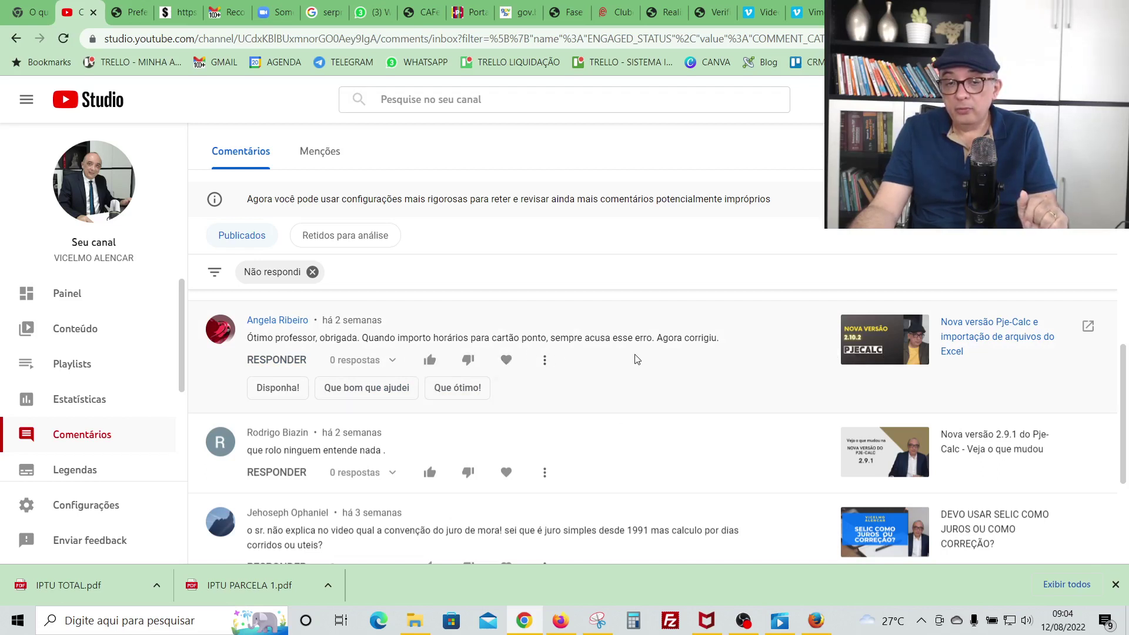
scroll(680, 371, "down", 1)
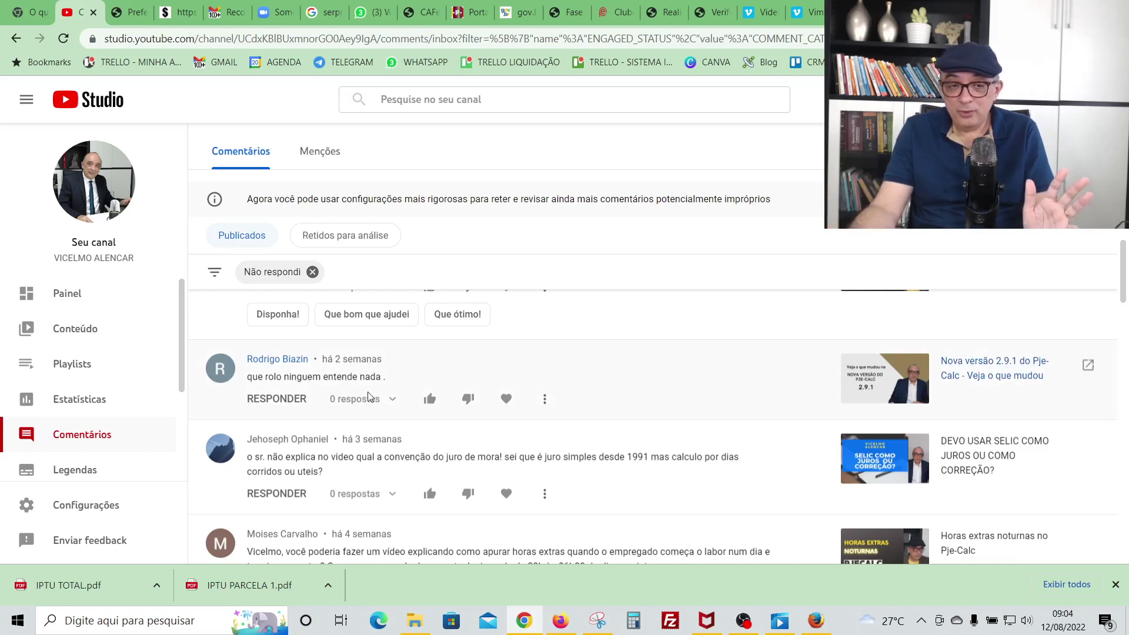
scroll(458, 402, "down", 1)
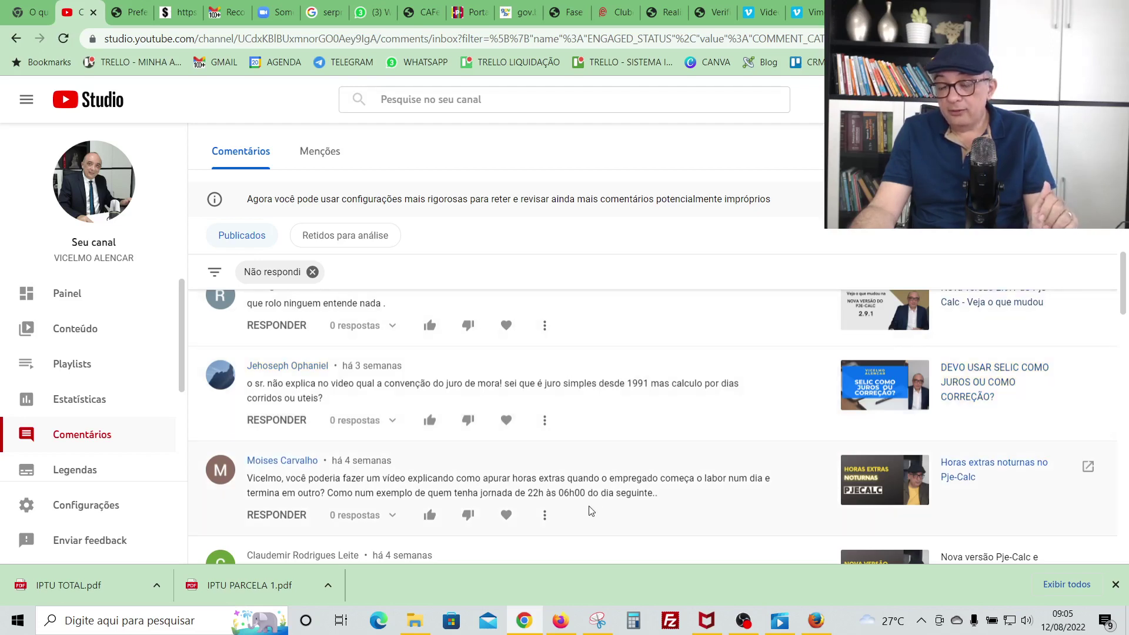
- Switch to PJe-Calc, start a new Cartão de Ponto and set Preenchimento de Jornadas to Programação Semanal
left_click(817, 620)
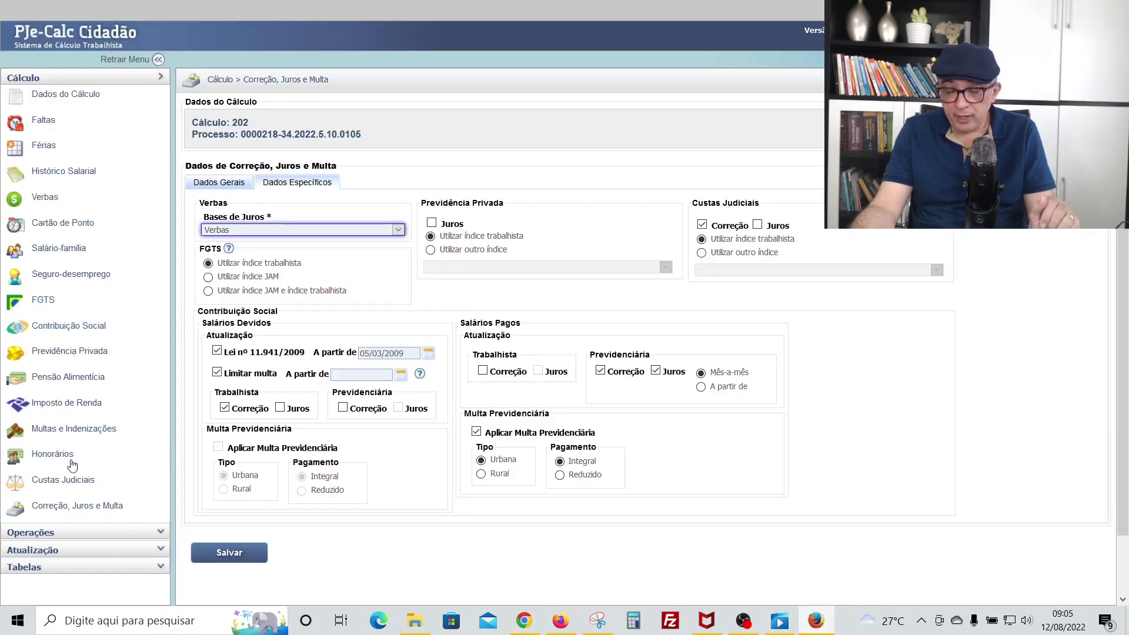
left_click(67, 228)
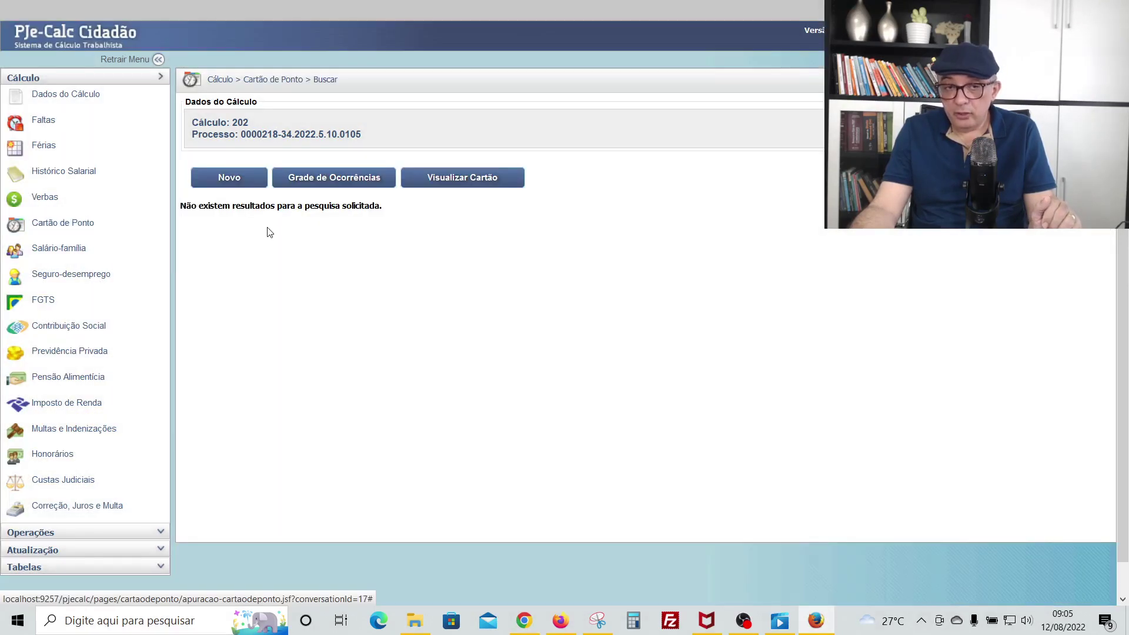
left_click(241, 171)
scroll(256, 447, "down", 5)
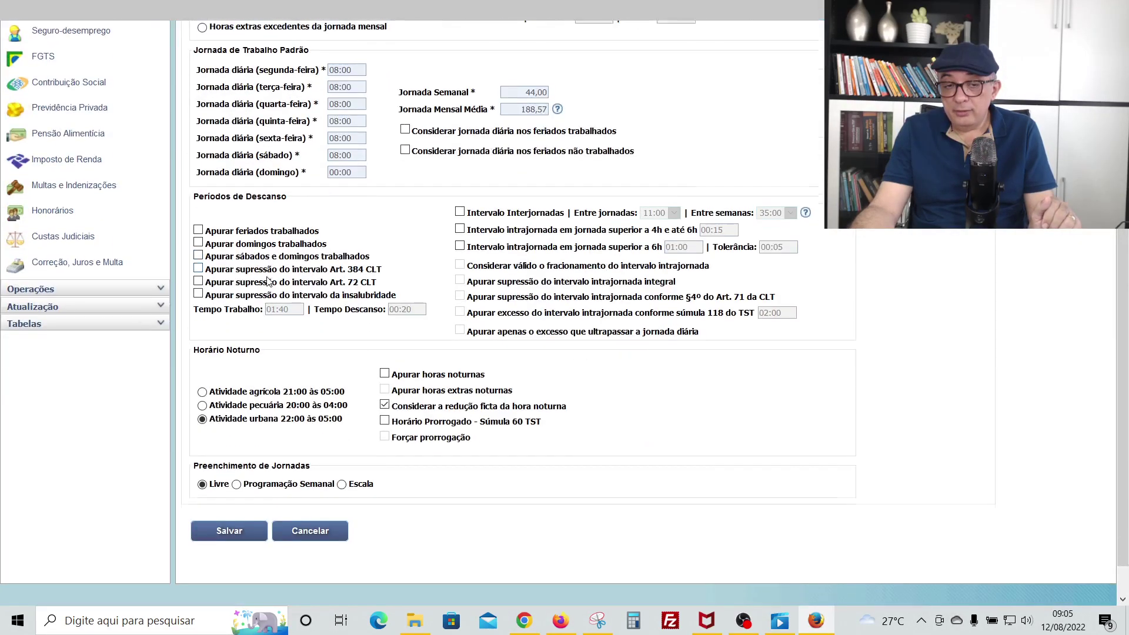
left_click(236, 444)
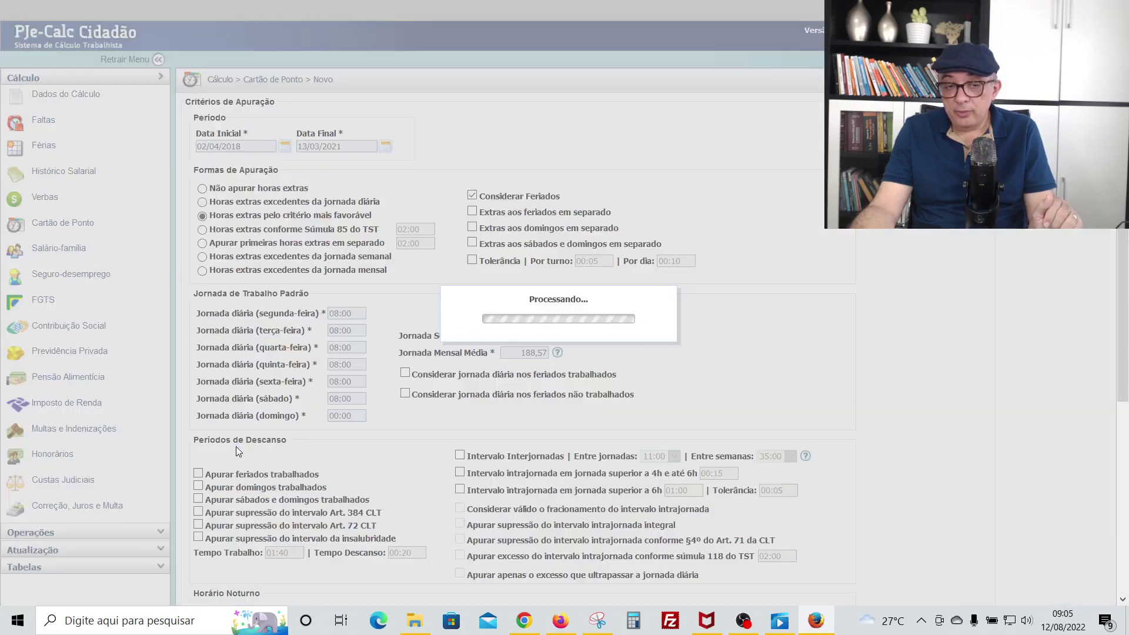
scroll(262, 417, "down", 9)
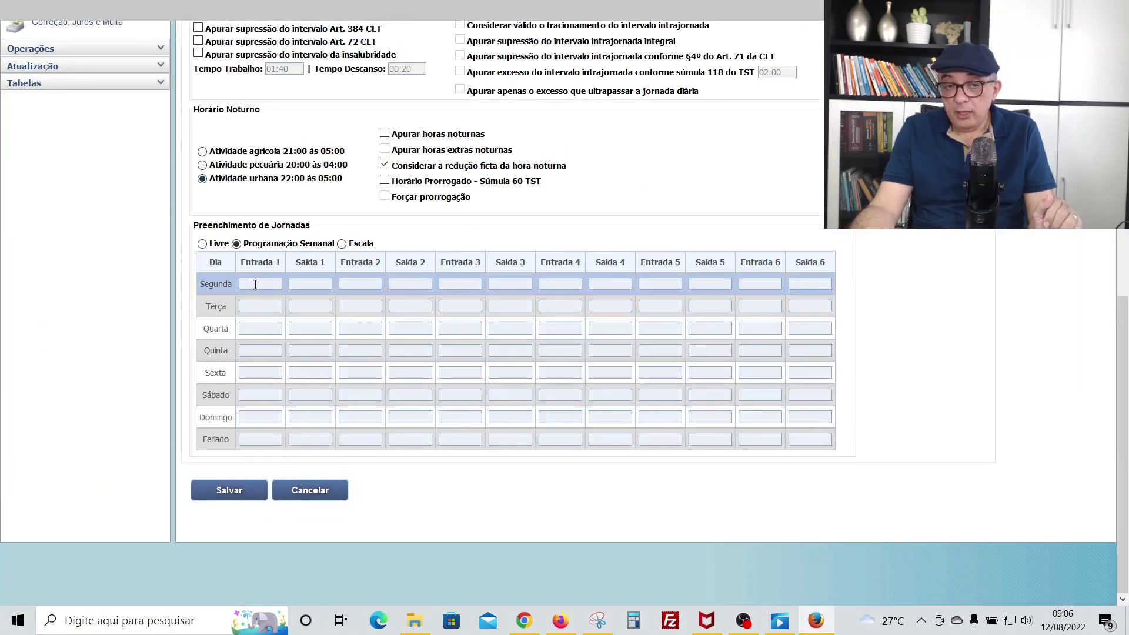
- Enter 18:00 as Entrada 1 and 06:00 as Saída 1 for Segunda, and save the time card
left_click(257, 286)
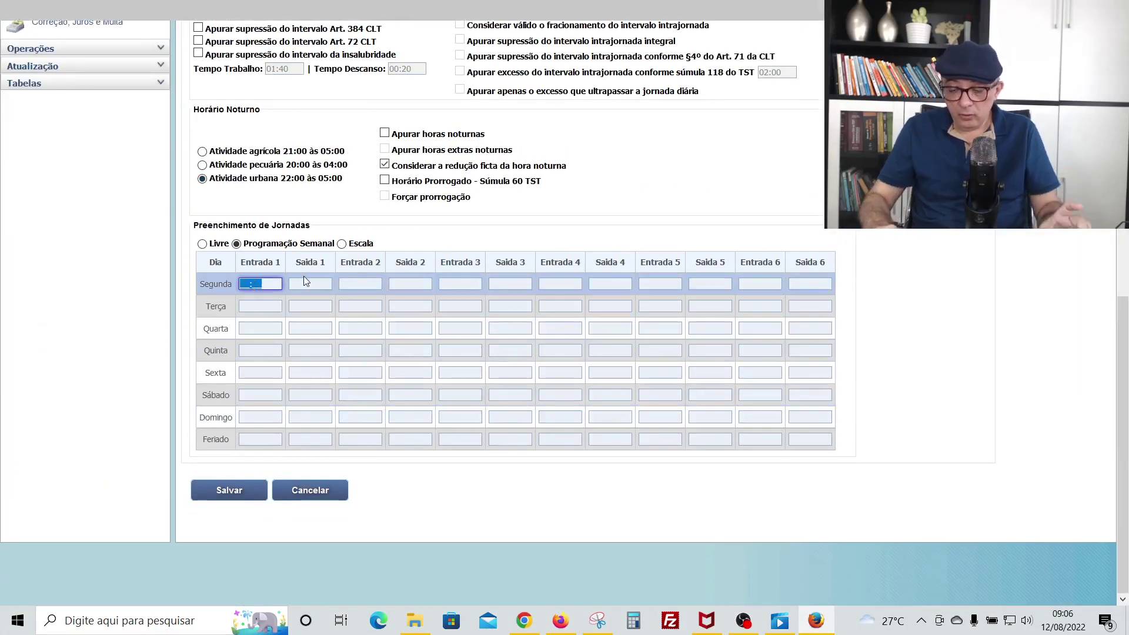
type("0600")
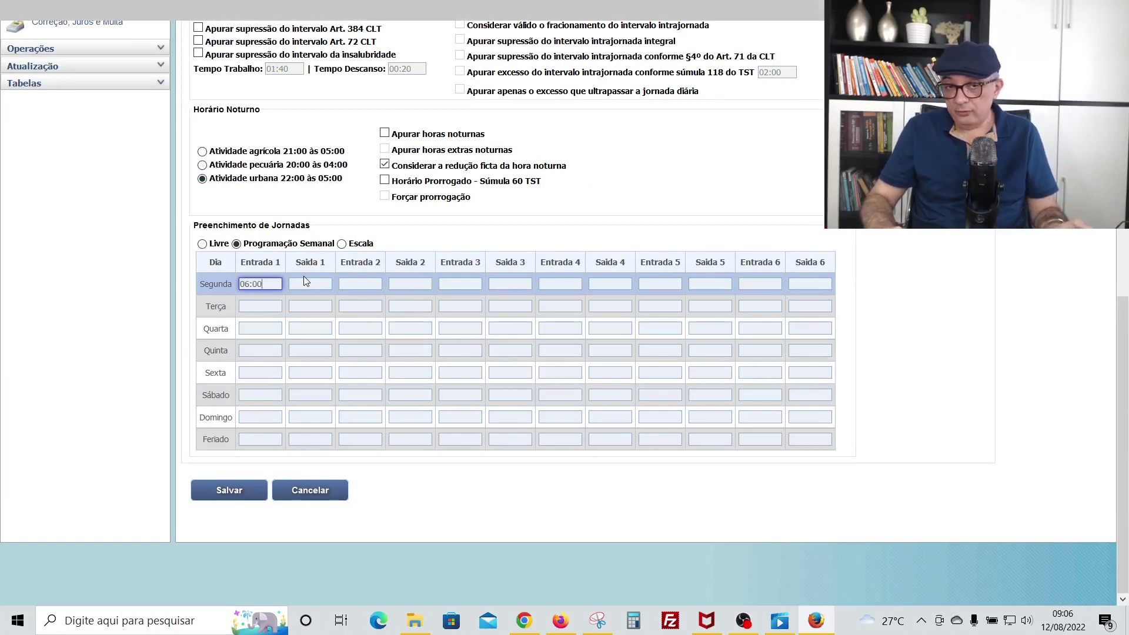
key("ctrl+a")
type("1")
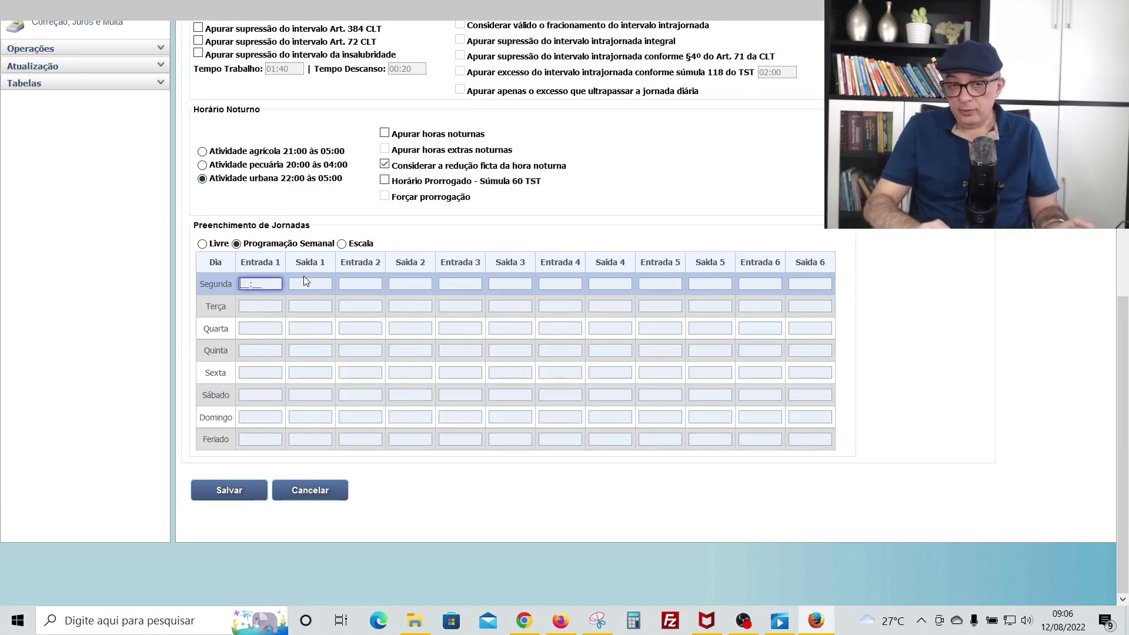
type("8:00")
key("Tab")
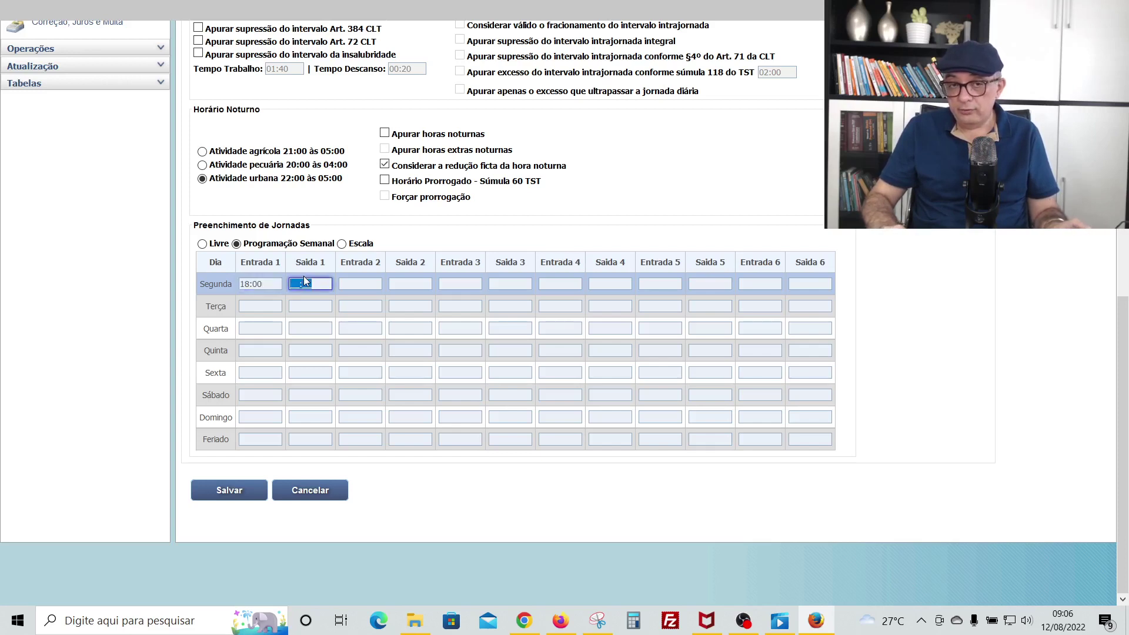
type("06:00")
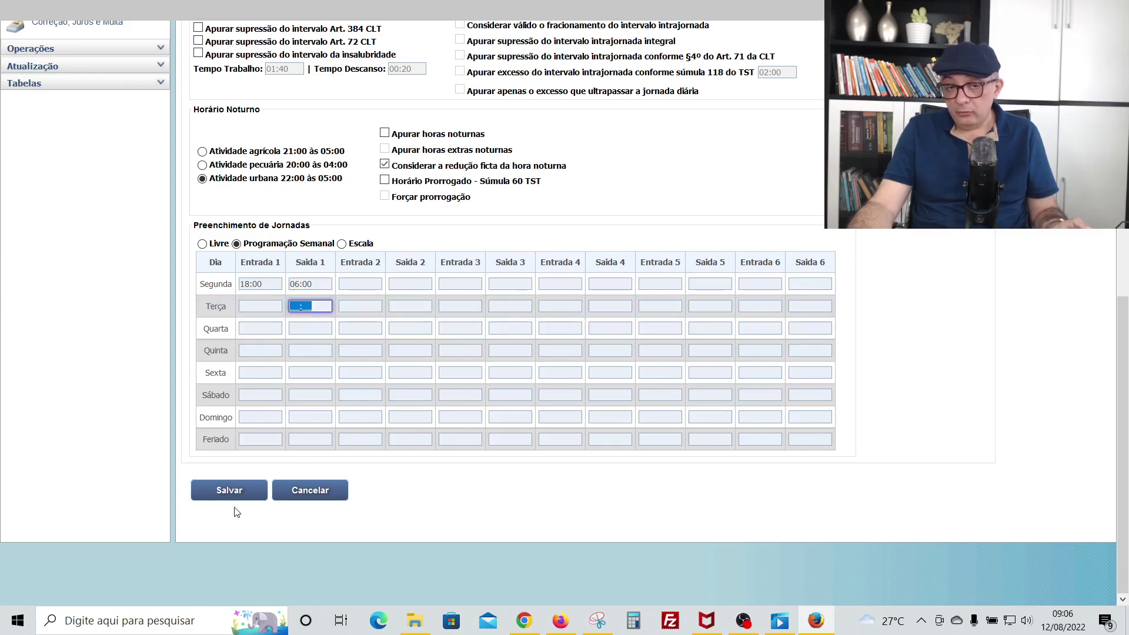
left_click(230, 491)
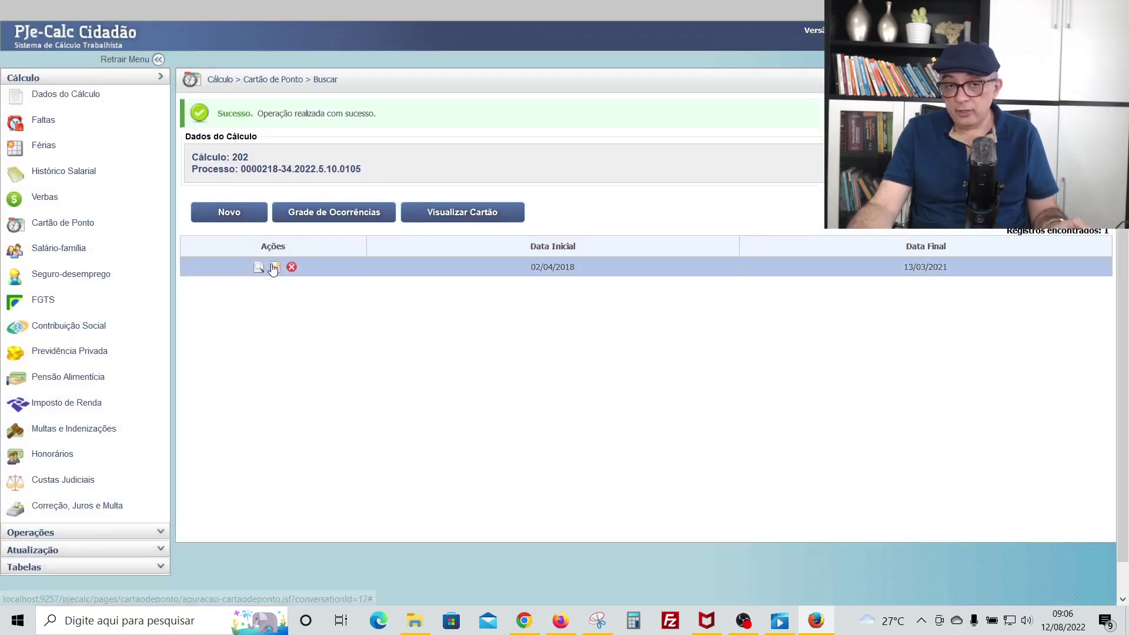
- Reopen the saved time card for editing and examine the first entry and exit fields for Segunda and Terça
left_click(275, 268)
scroll(287, 337, "down", 8)
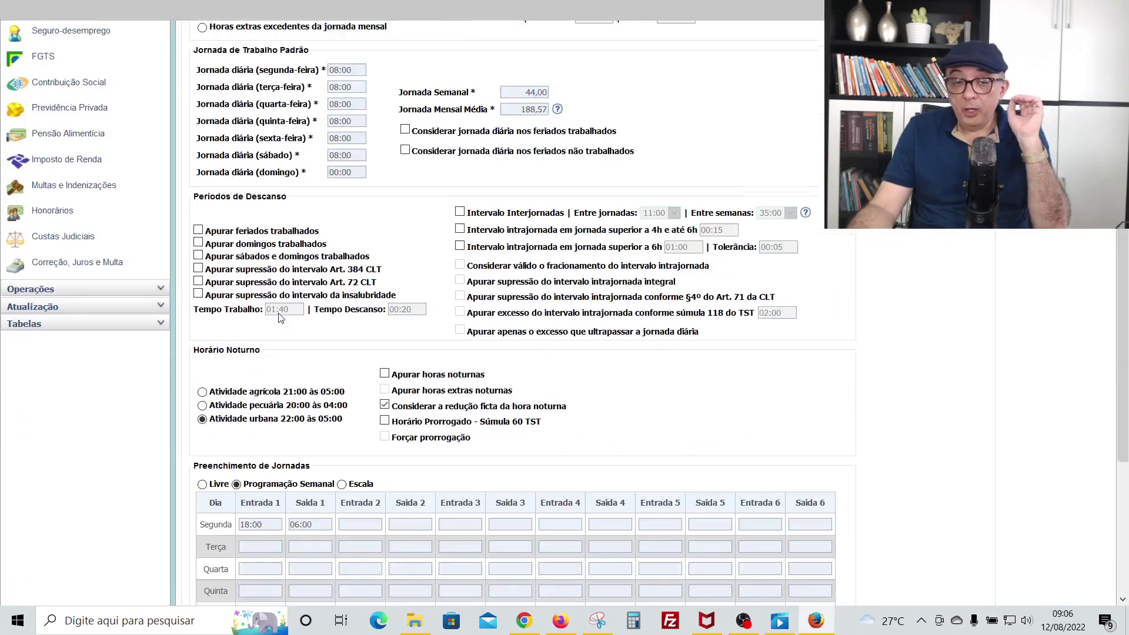
left_click(271, 280)
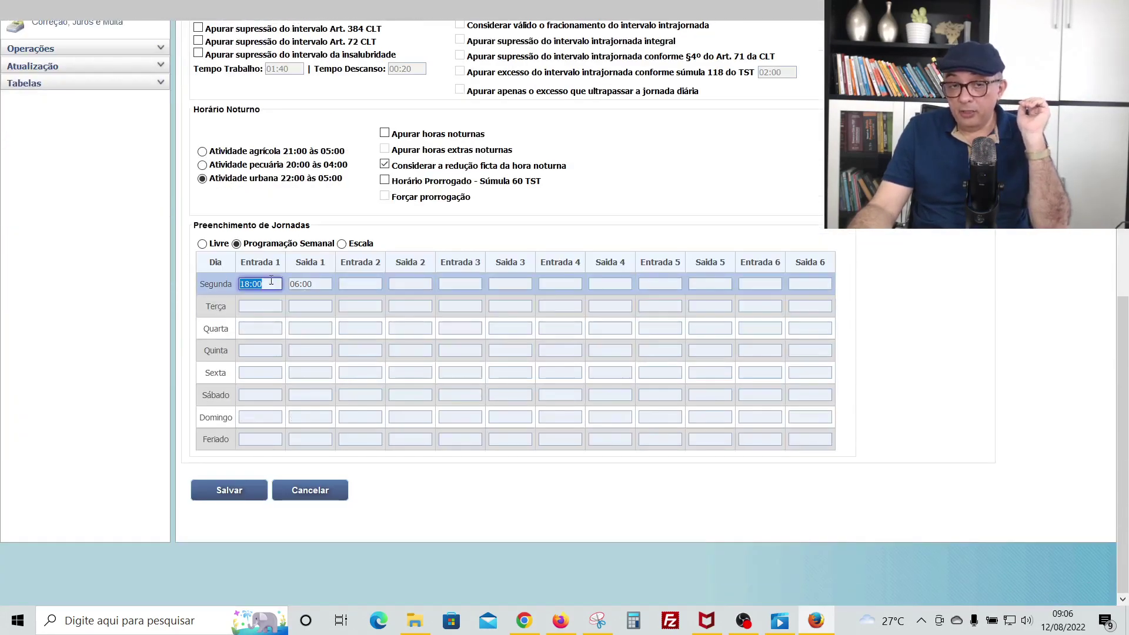
left_click(320, 286)
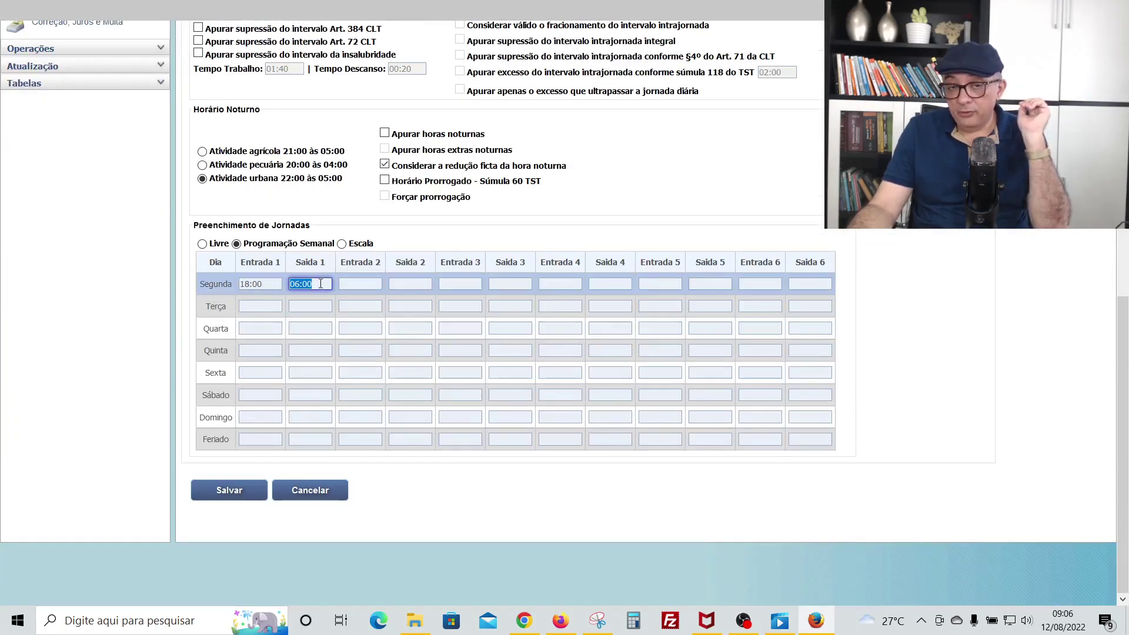
left_click(271, 305)
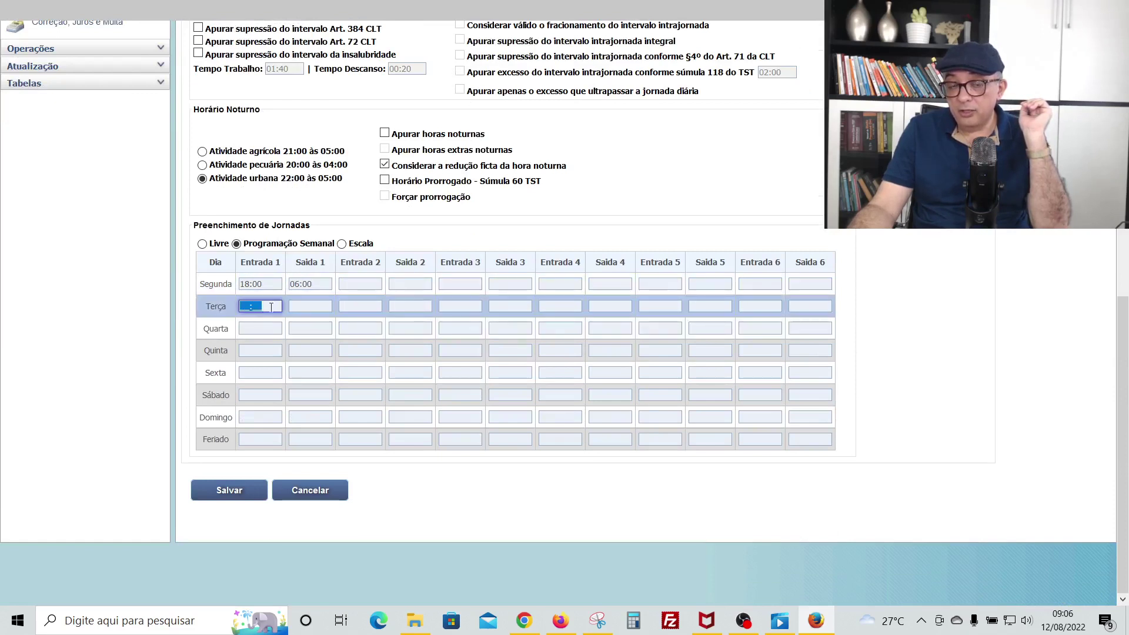
left_click(318, 308)
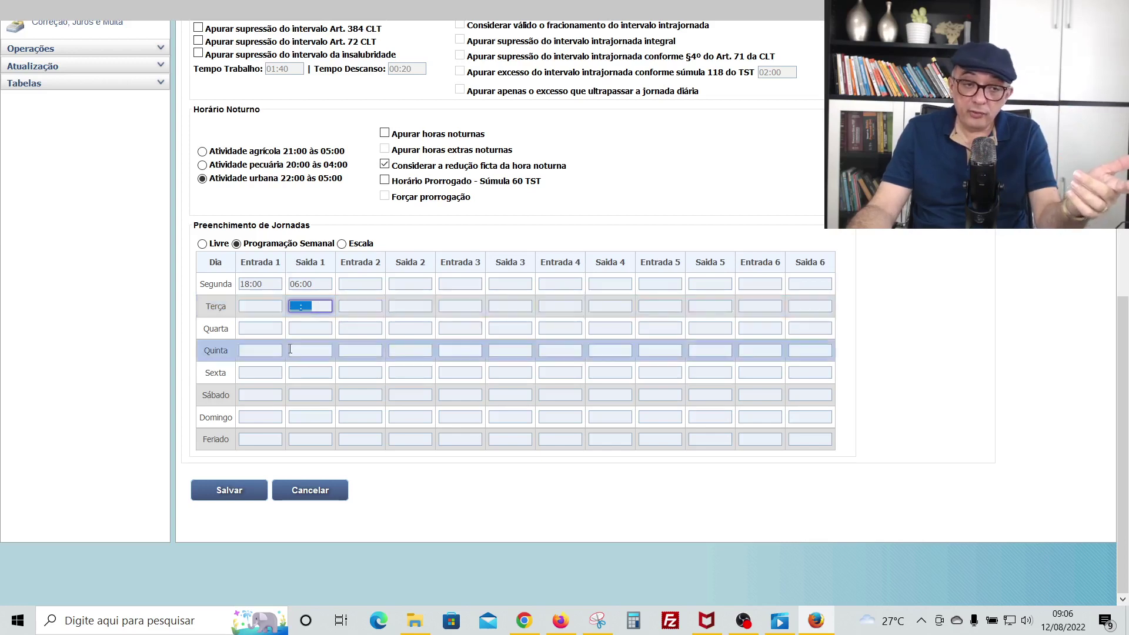
- Review how the overnight shift is recorded on the Segunda row, comparing it with the Terça row and the Horário Noturno settings
scroll(282, 337, "up", 2)
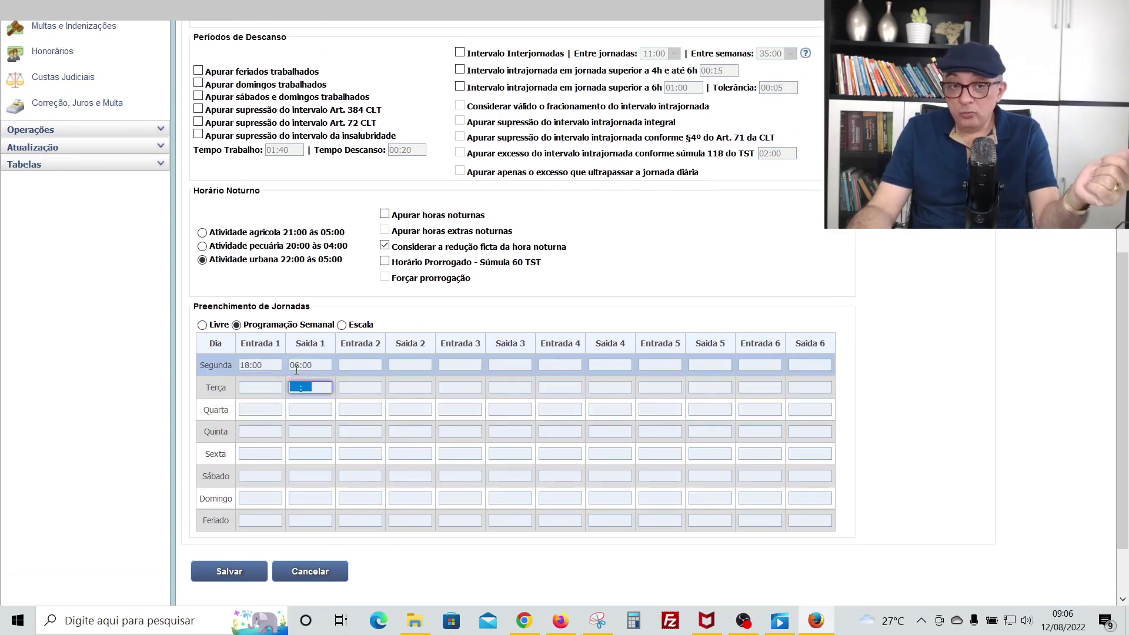
left_click(268, 366)
left_click(313, 365)
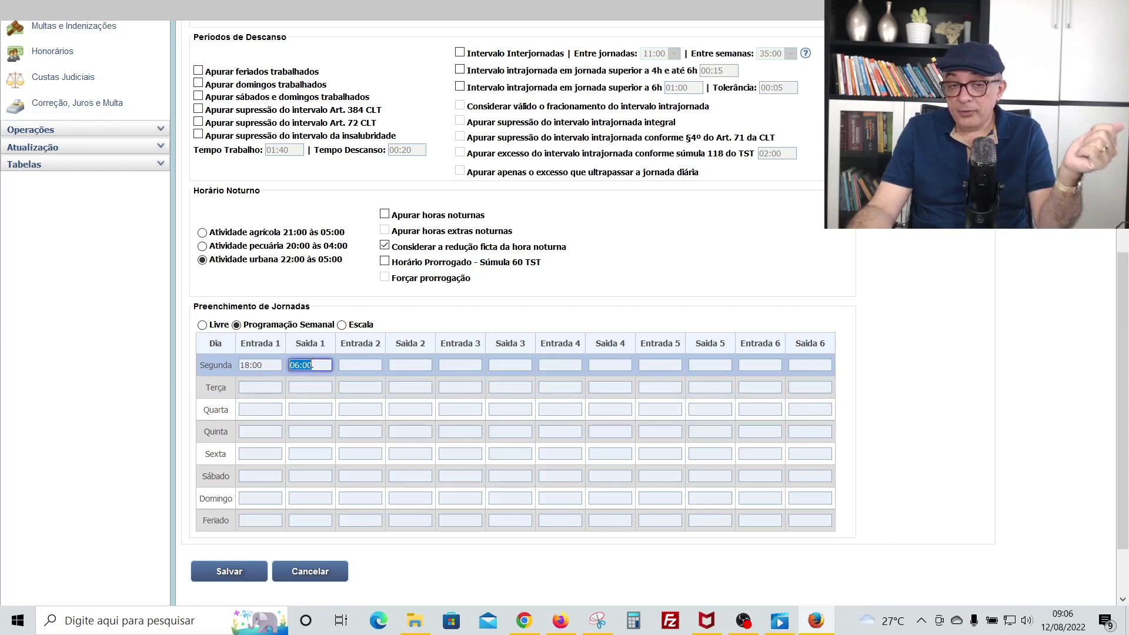
left_click(254, 365)
left_click(311, 364)
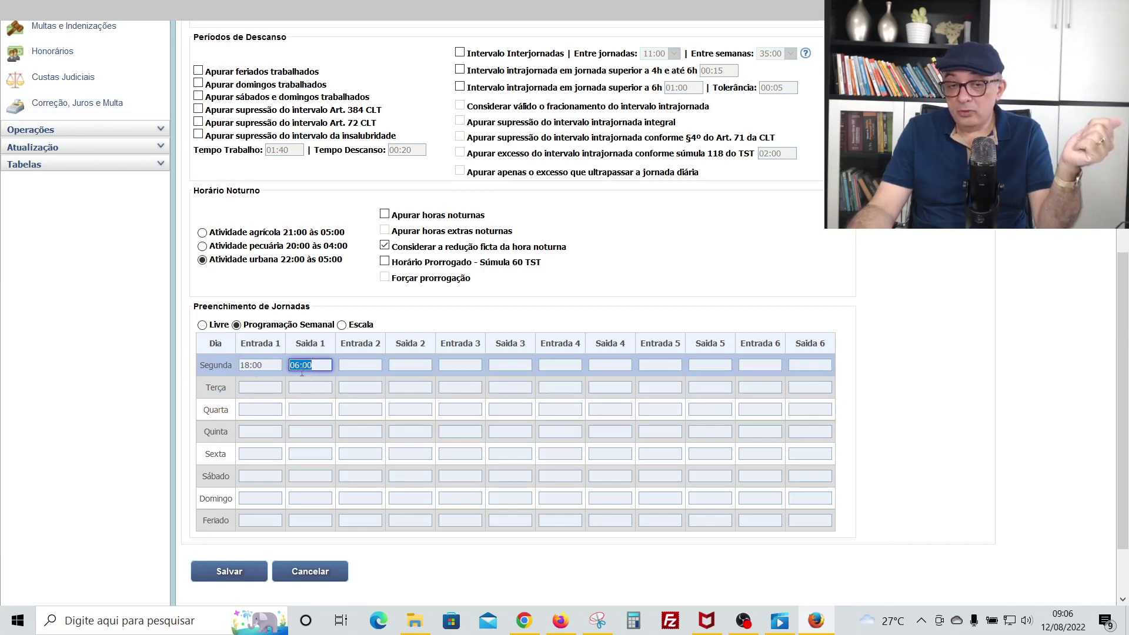
left_click(254, 366)
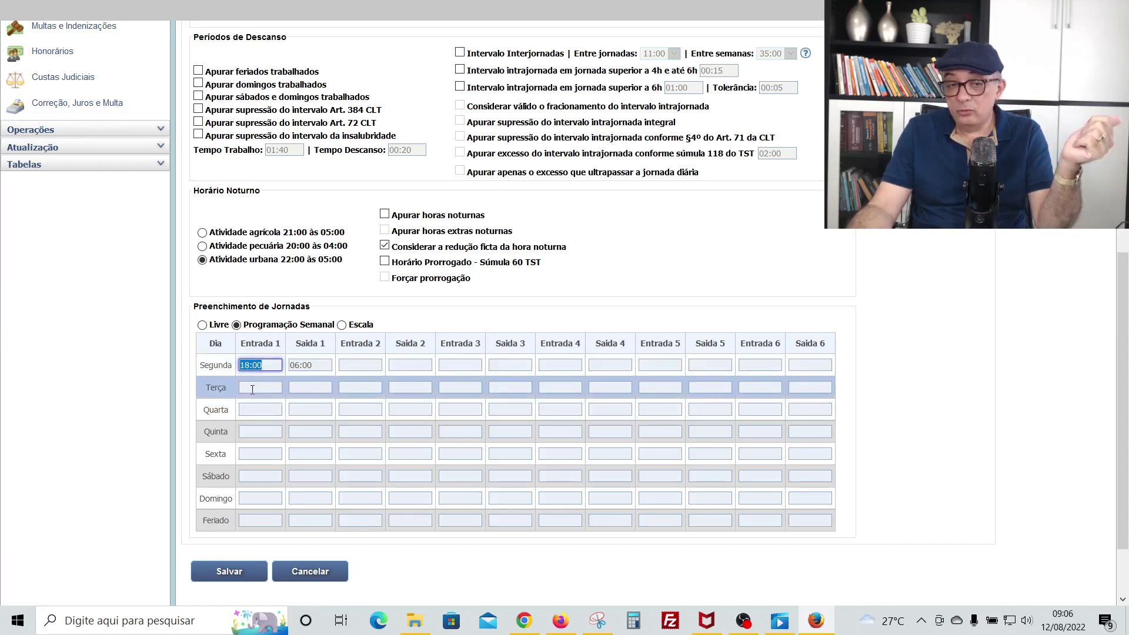
left_click(254, 384)
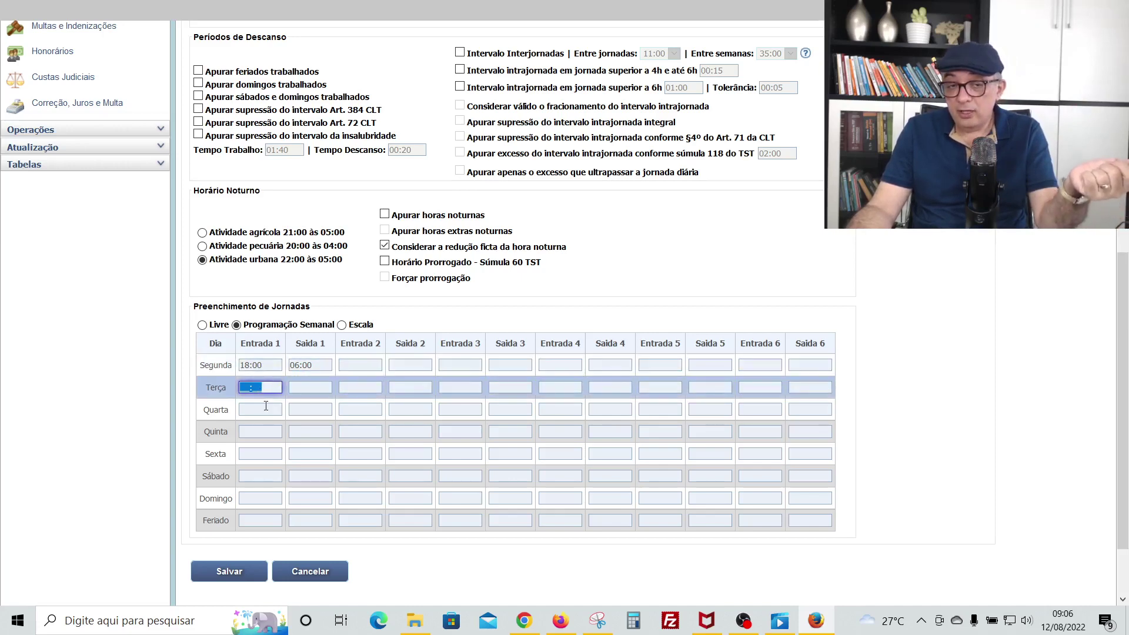
scroll(303, 404, "up", 3)
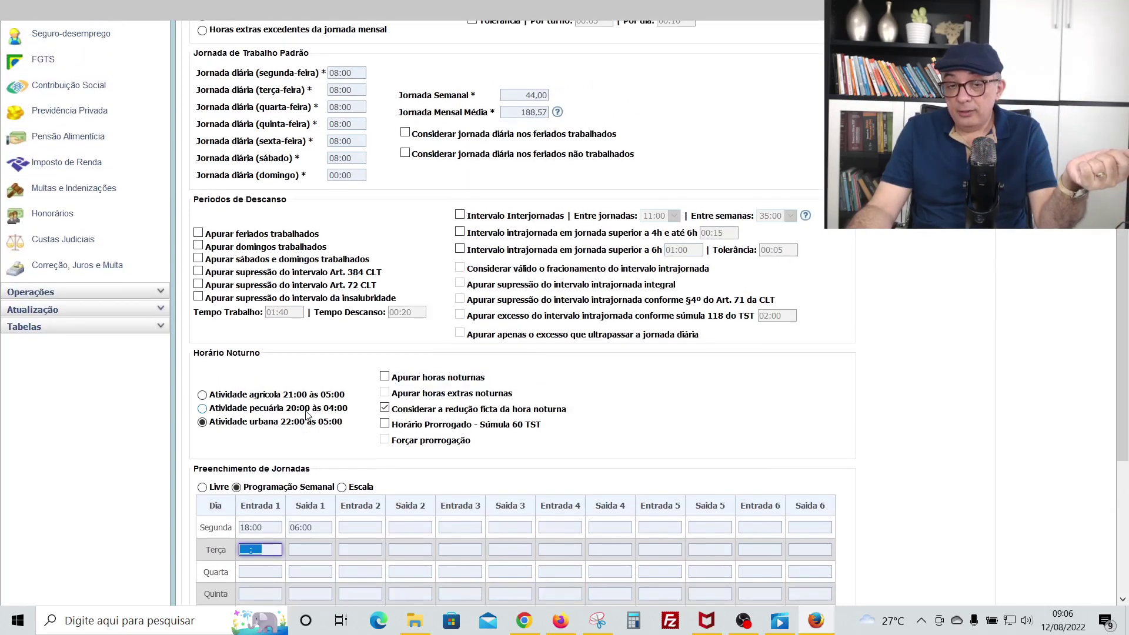
scroll(306, 415, "down", 3)
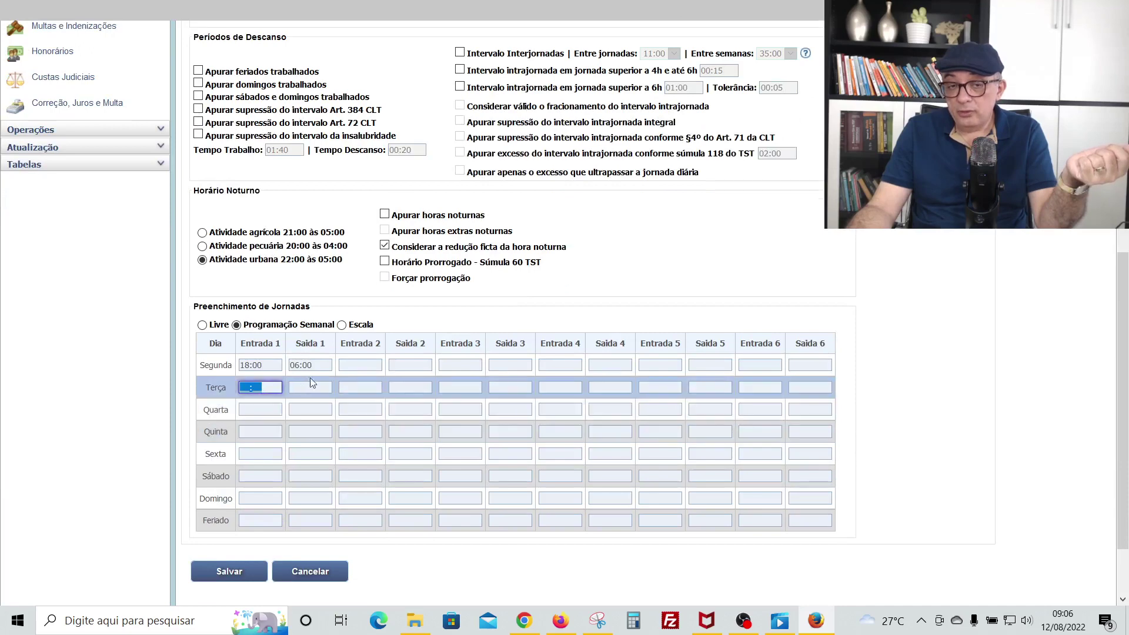
left_click(324, 365)
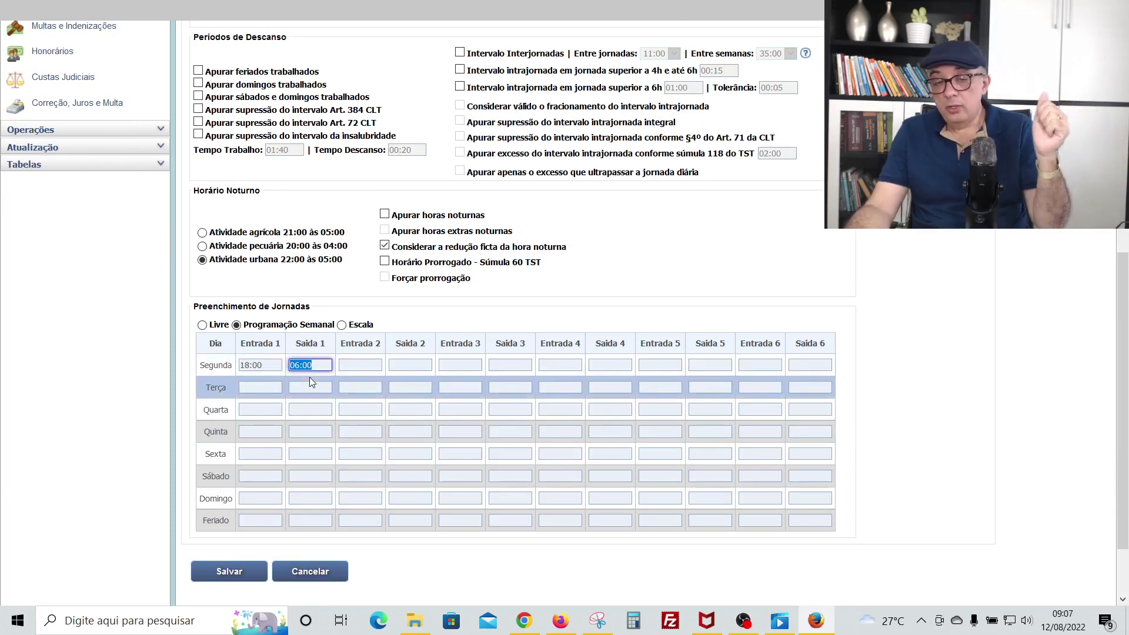
scroll(311, 381, "up", 2)
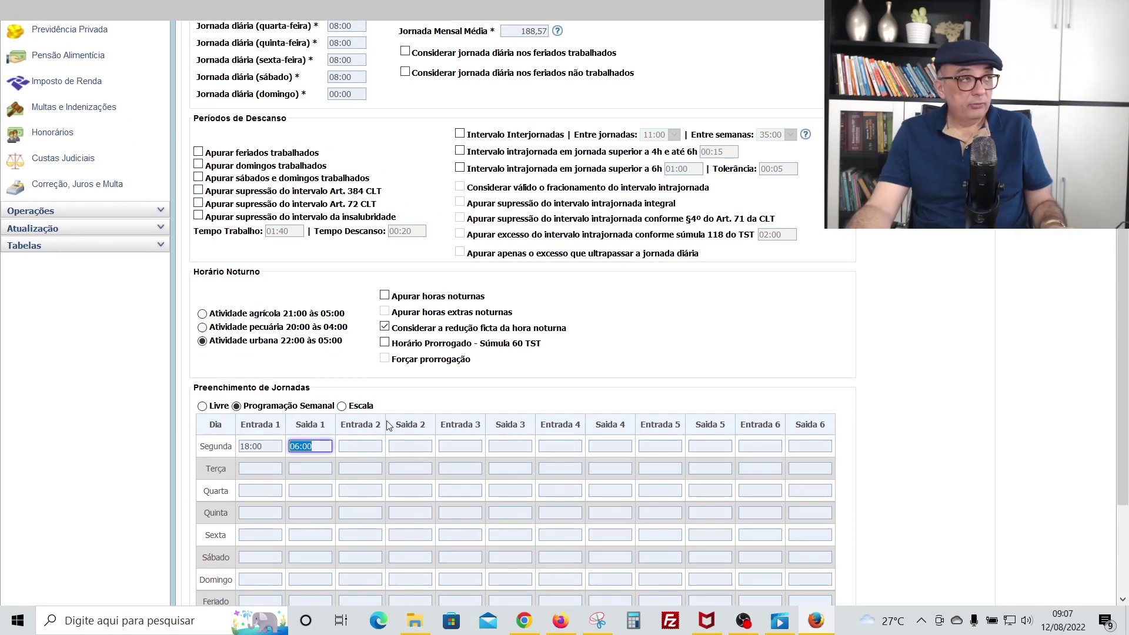
key("alt")
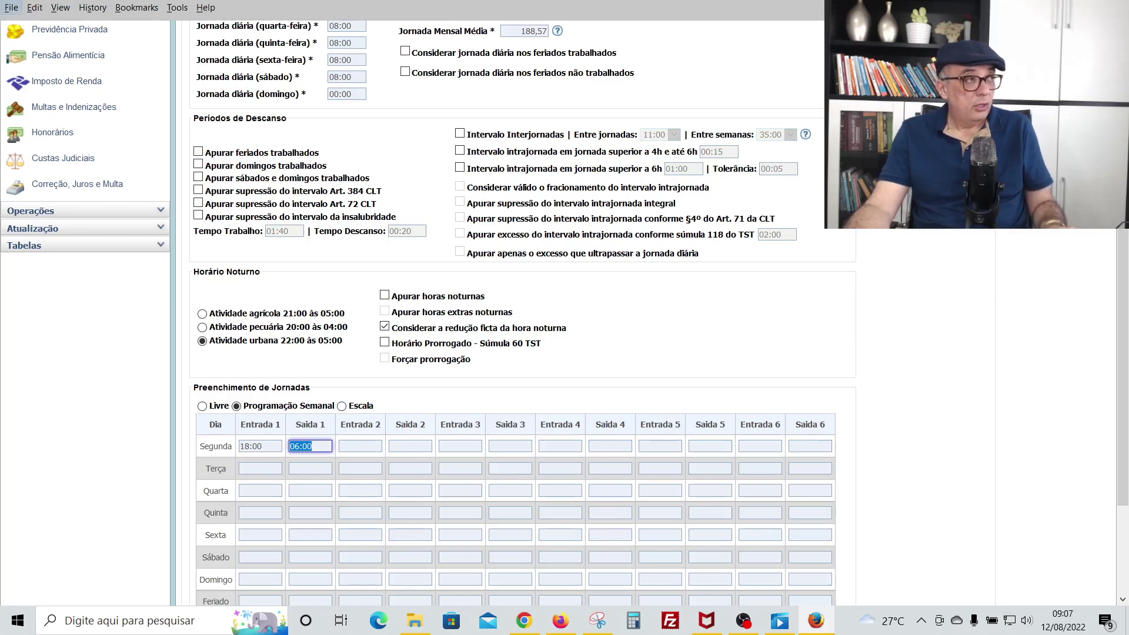
key("alt+Tab")
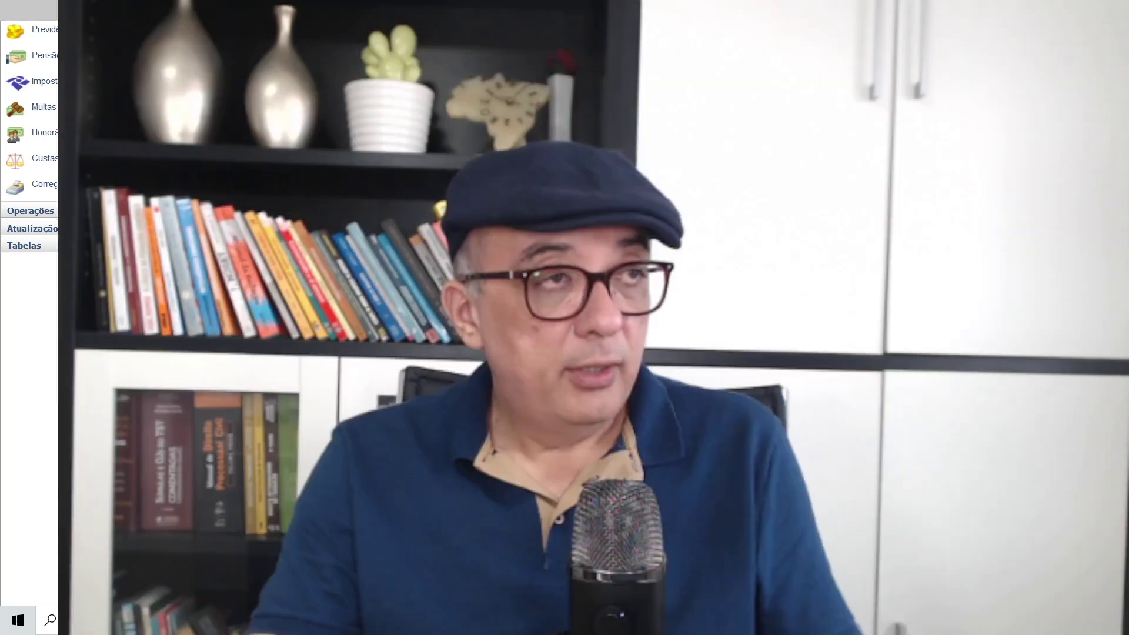